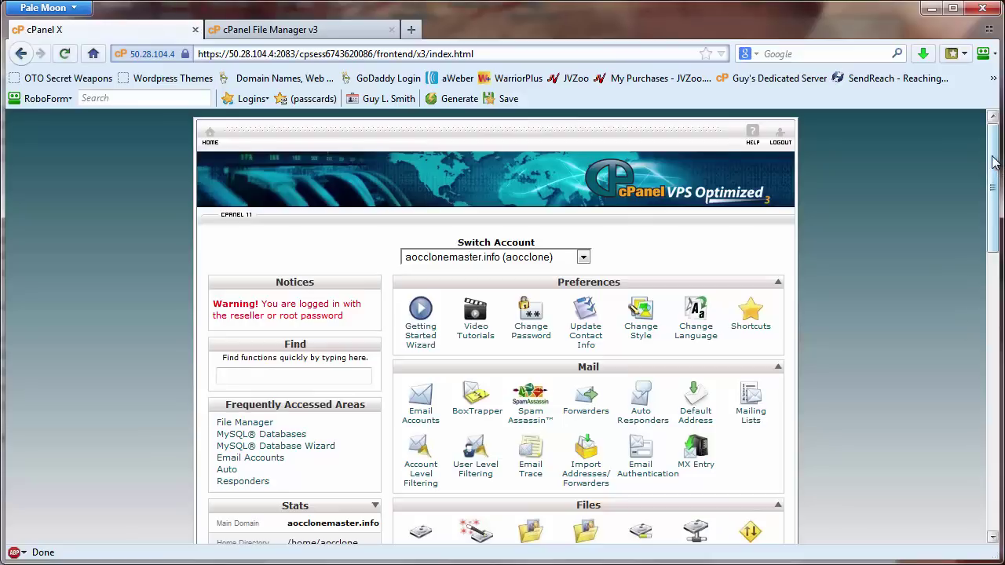
- Use the MySQL Database Wizard to create database azsno and enter azsno as its username
drag(993, 175, 993, 397)
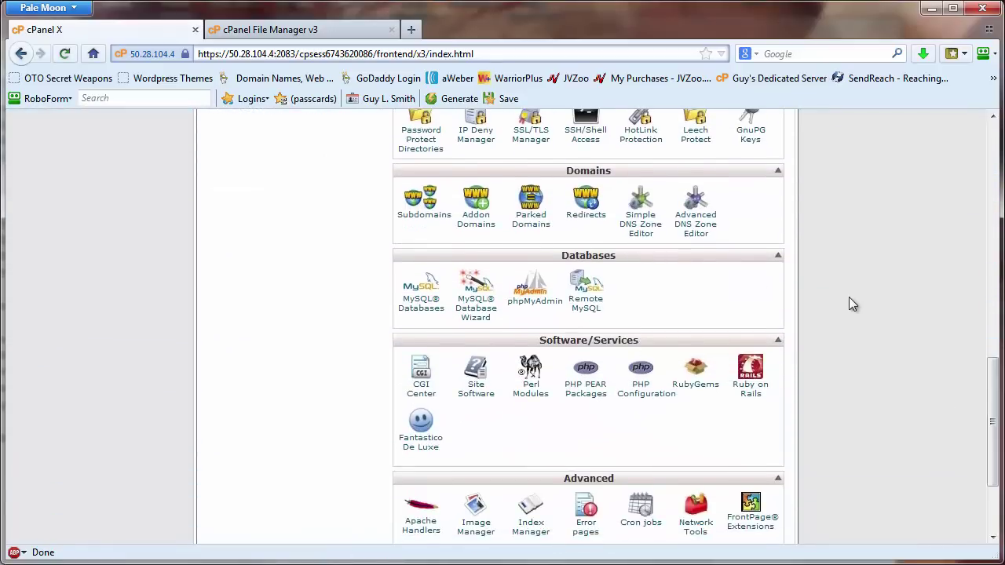
scroll(848, 296, up, 15)
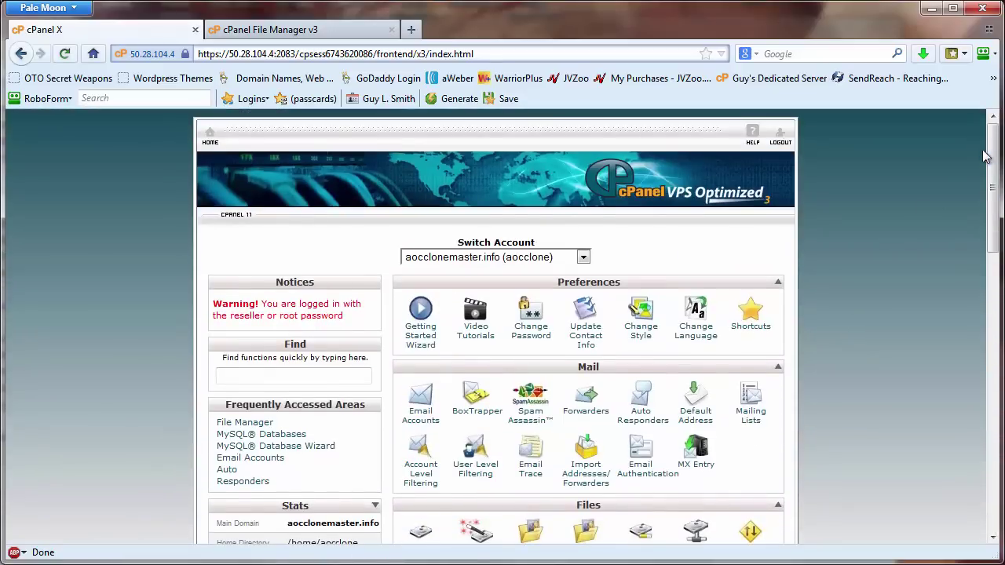
drag(988, 158, 981, 216)
scroll(993, 208, down, 1)
scroll(994, 208, down, 7)
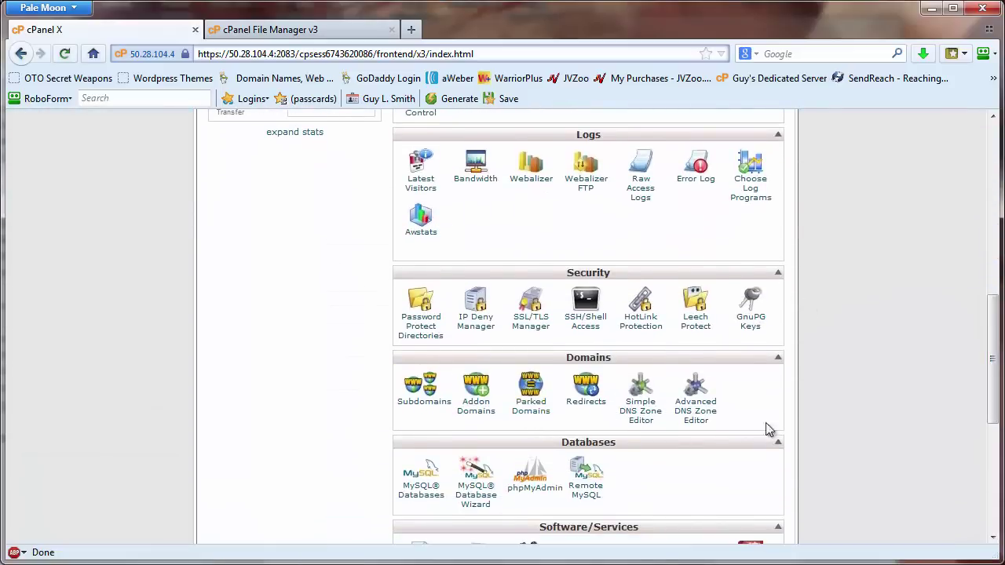
scroll(865, 430, down, 5)
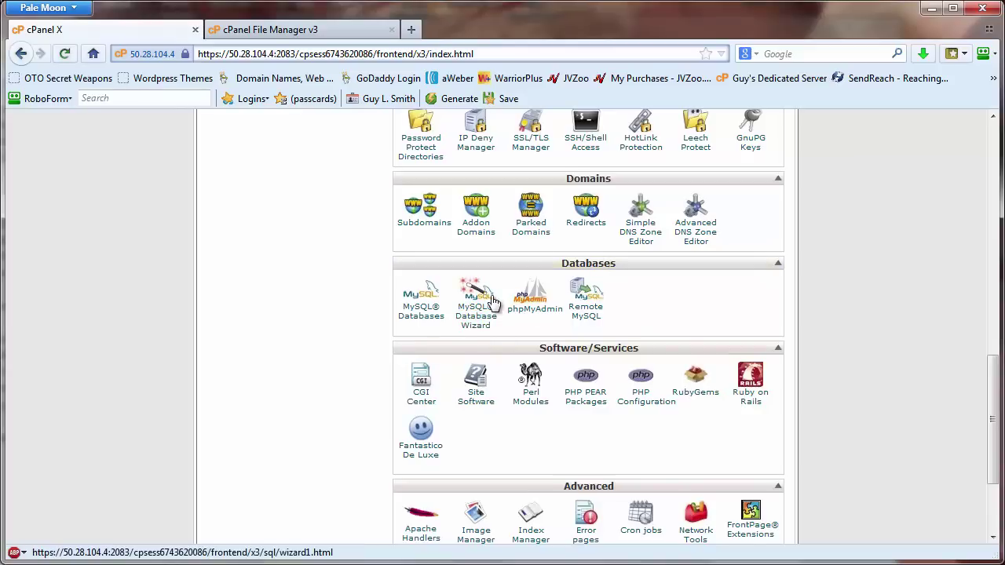
click(474, 292)
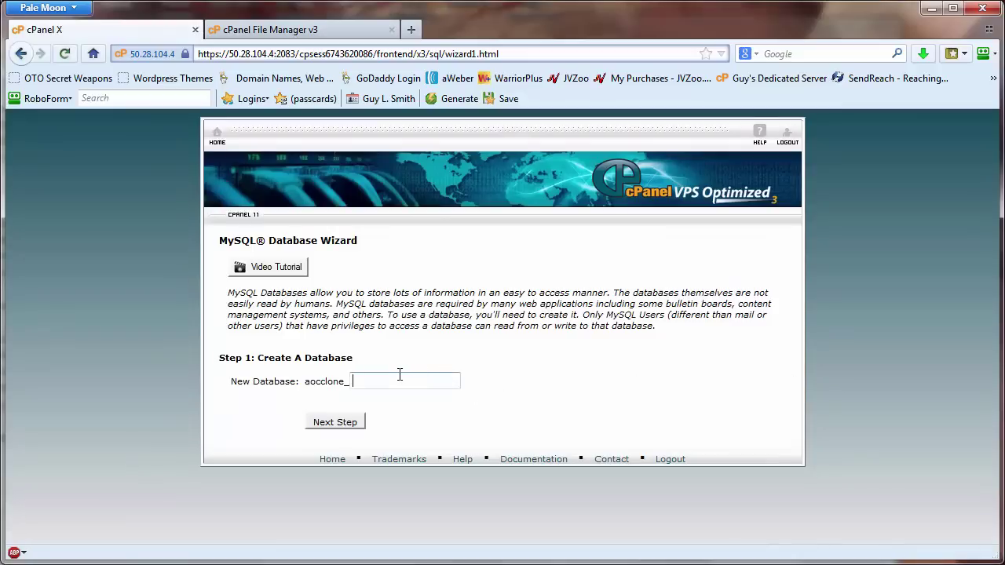
click(416, 378)
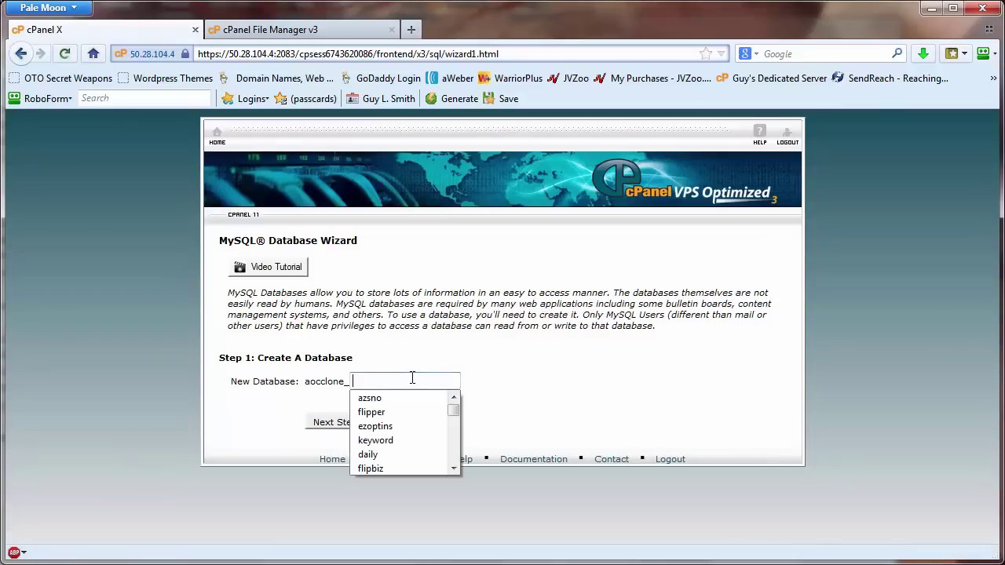
click(387, 399)
click(336, 422)
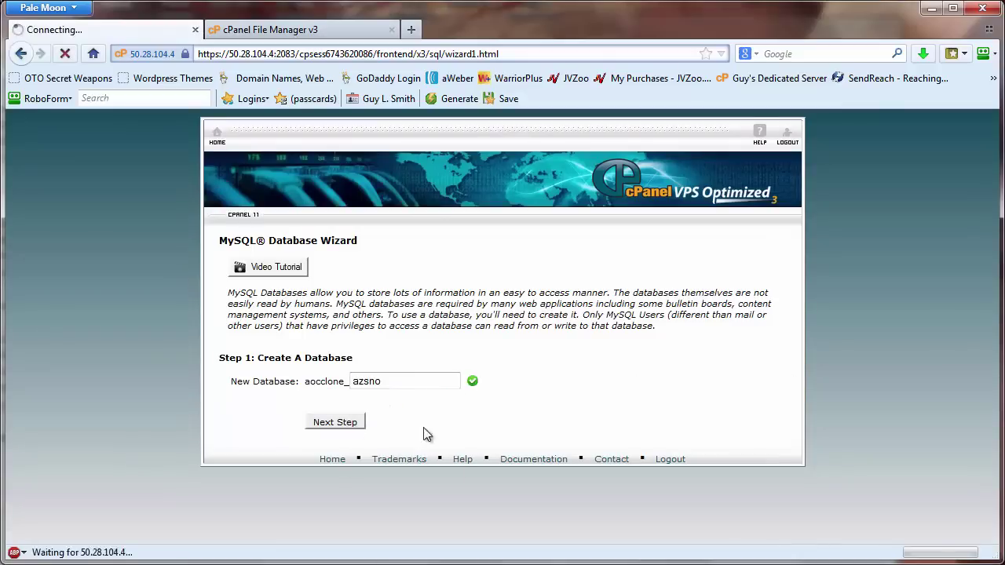
double_click(439, 328)
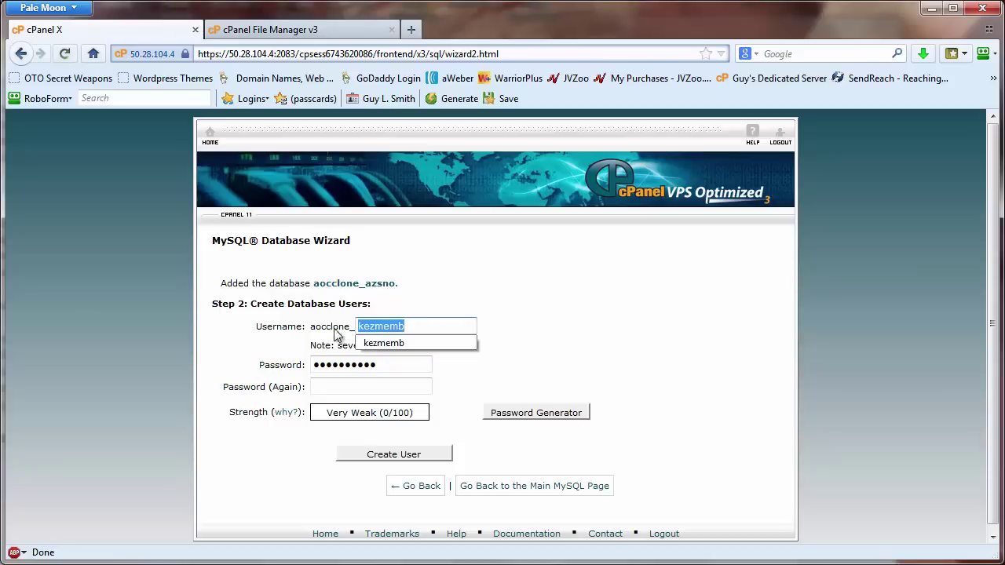
text(azsno)
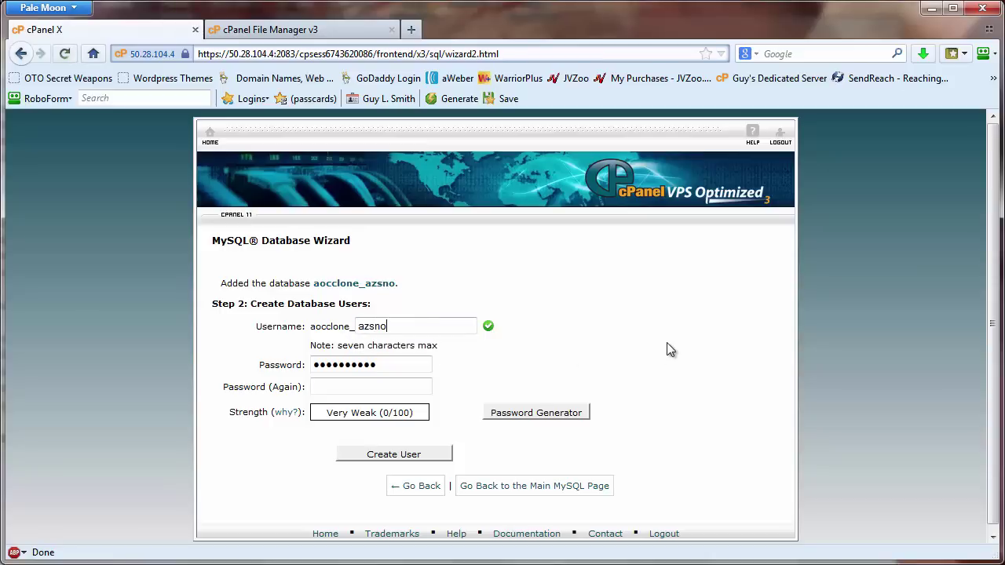
- Generate a very strong password, copy it, and confirm it has been saved
click(522, 415)
drag(458, 280, 381, 281)
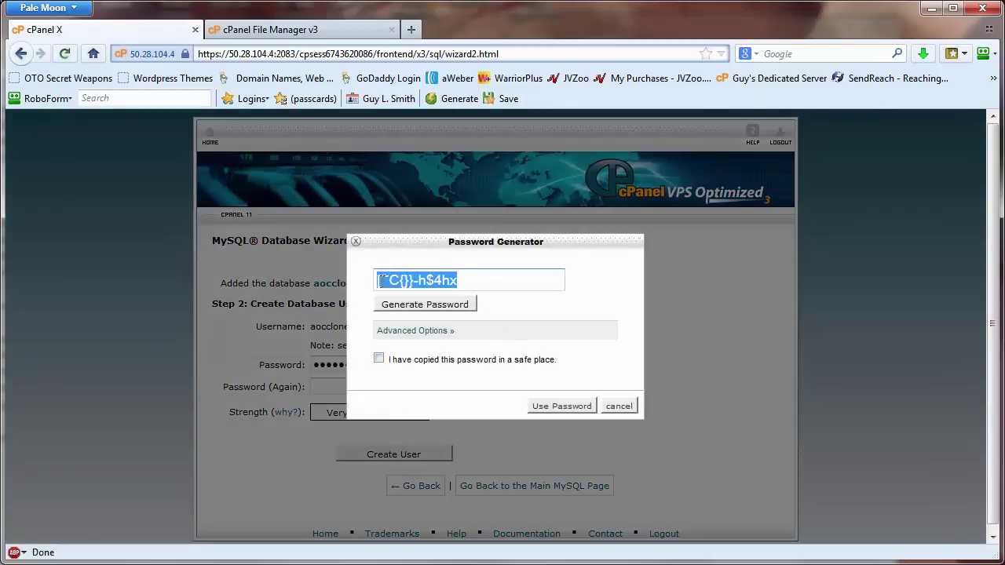
right_click(404, 284)
click(449, 336)
click(381, 360)
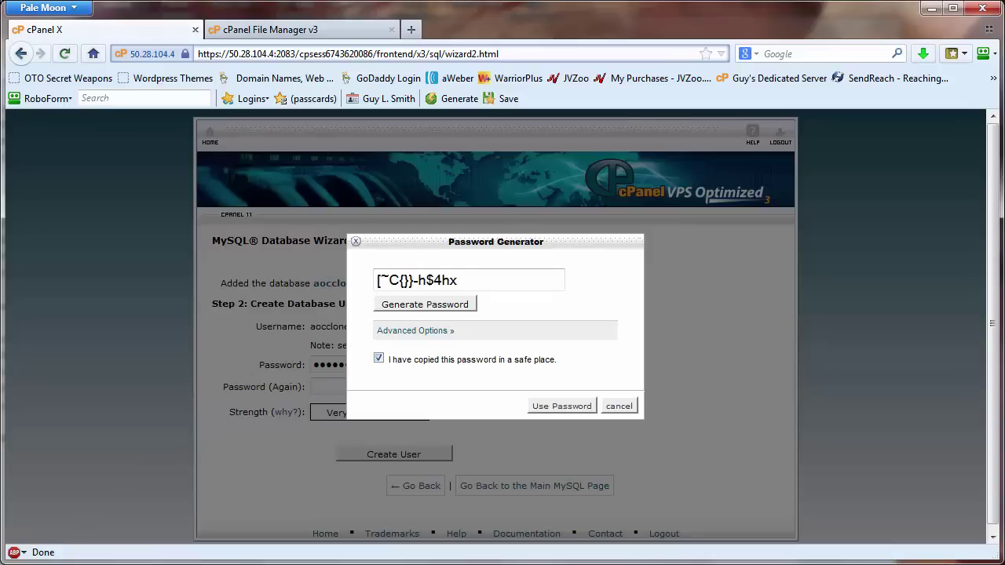
- Paste the generated password into a new Notepad document and apply it to both password fields
key(super)
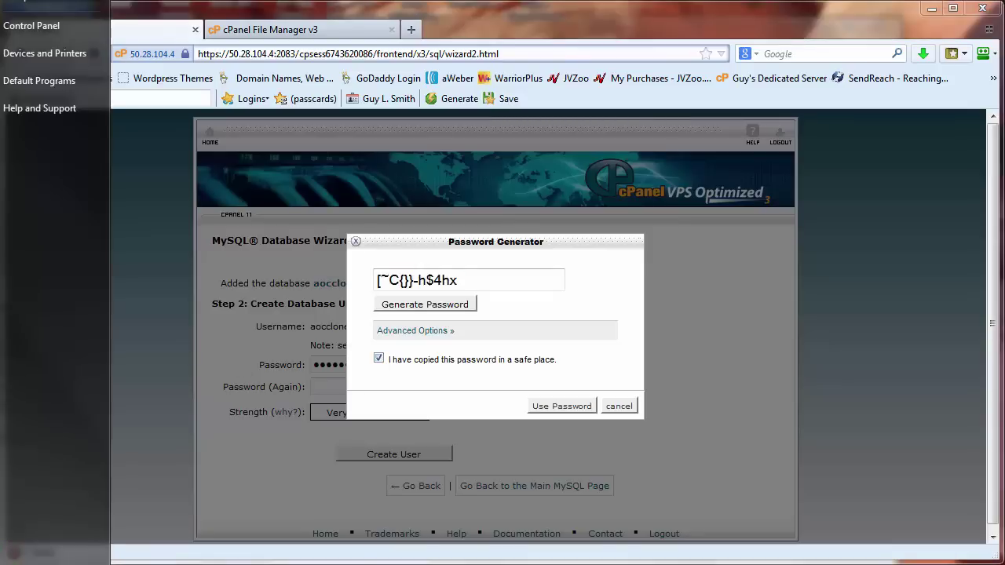
key(Return)
drag(384, 53, 391, 130)
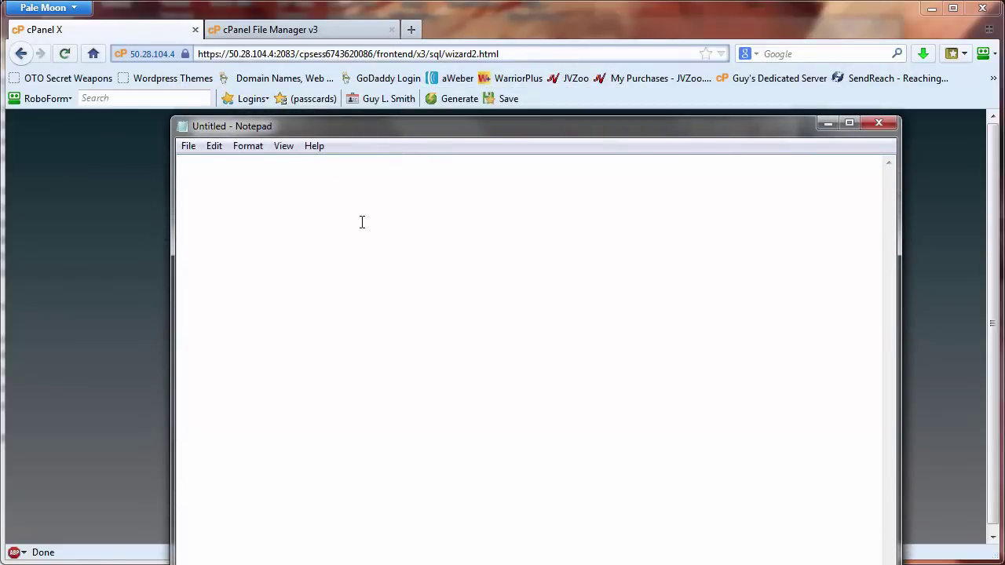
key(ctrl+v)
click(827, 126)
click(541, 408)
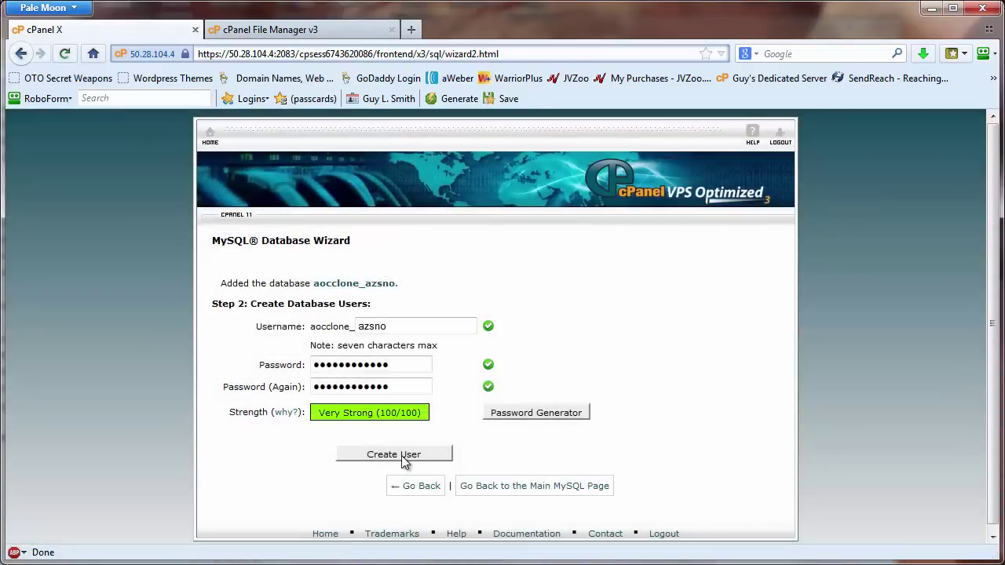
- Create the database user and add it to aocclone_azsno with ALL PRIVILEGES
click(404, 458)
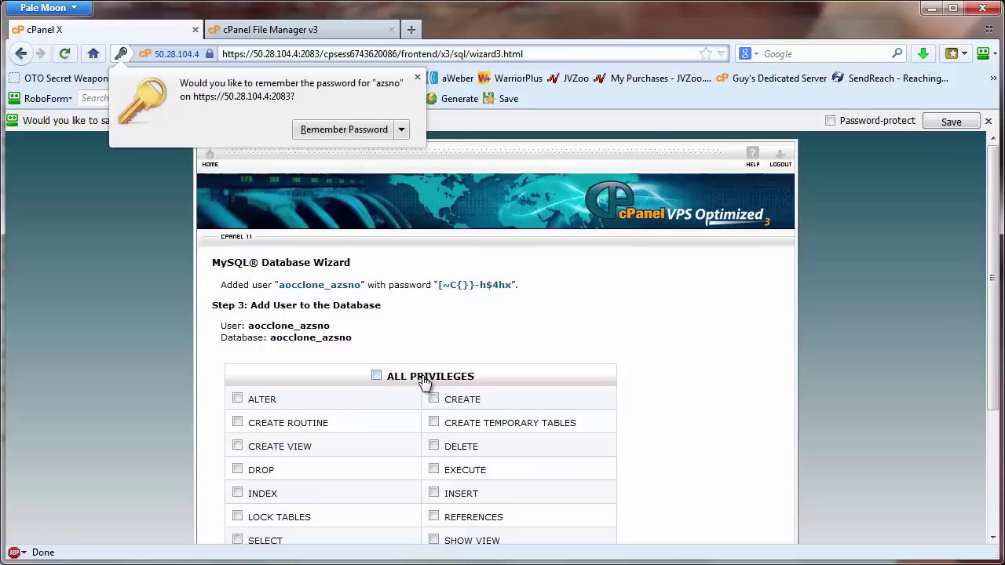
click(376, 376)
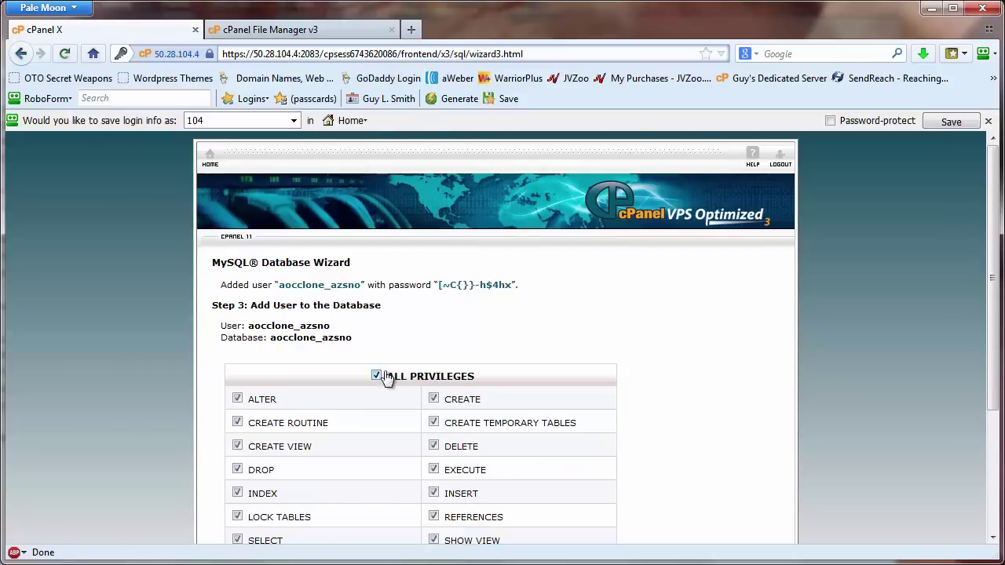
scroll(816, 351, down, 3)
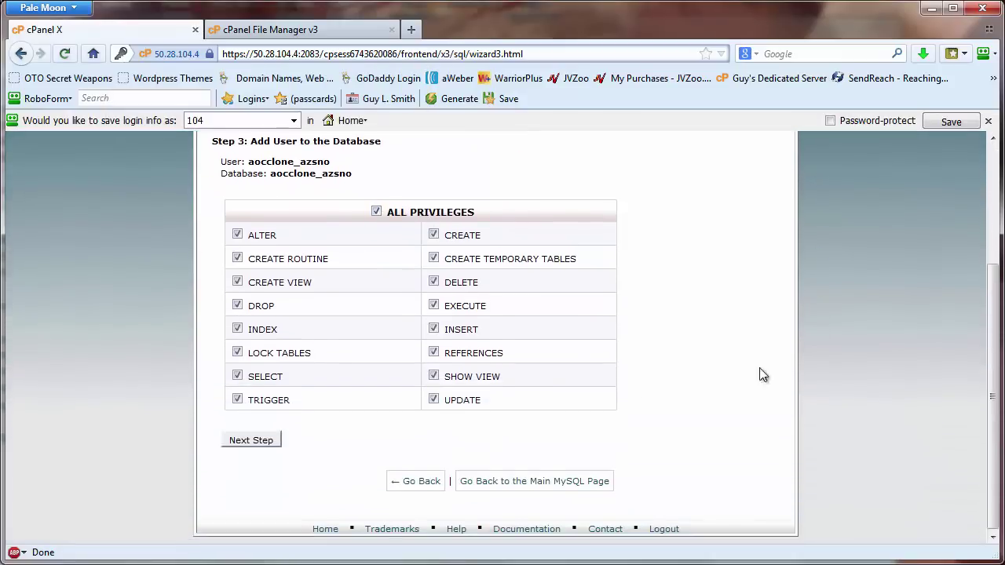
click(244, 447)
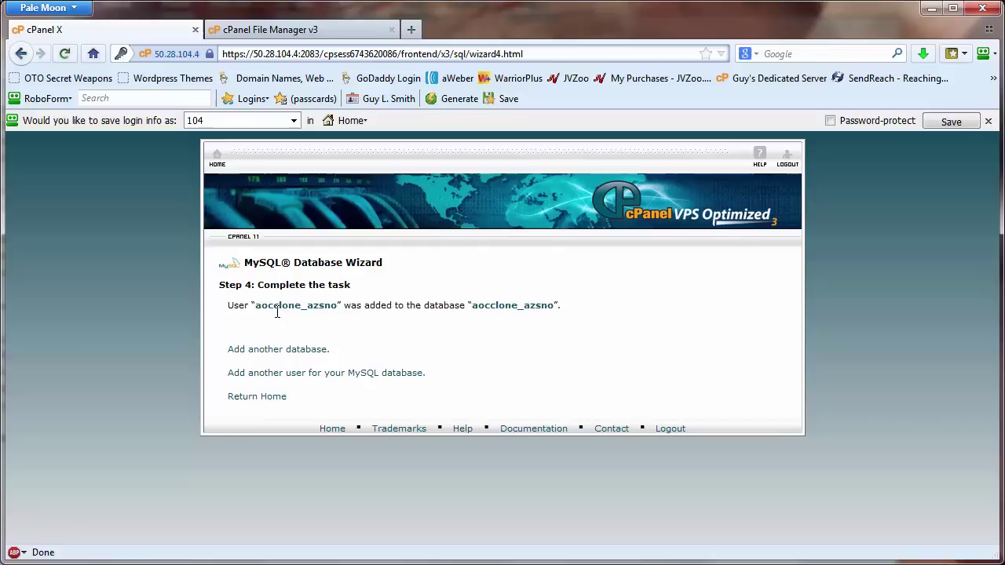
drag(257, 305, 346, 303)
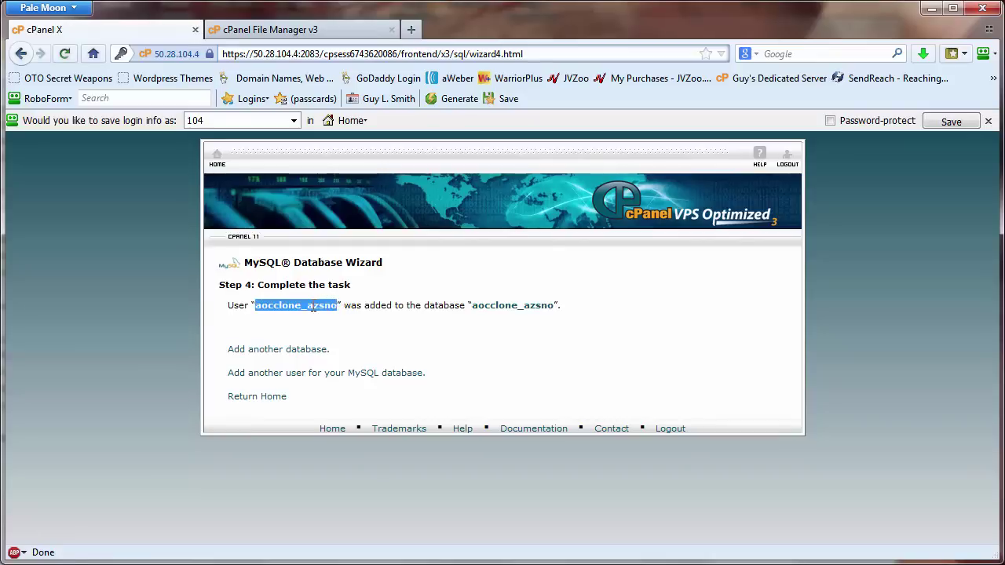
right_click(312, 308)
click(350, 319)
click(463, 510)
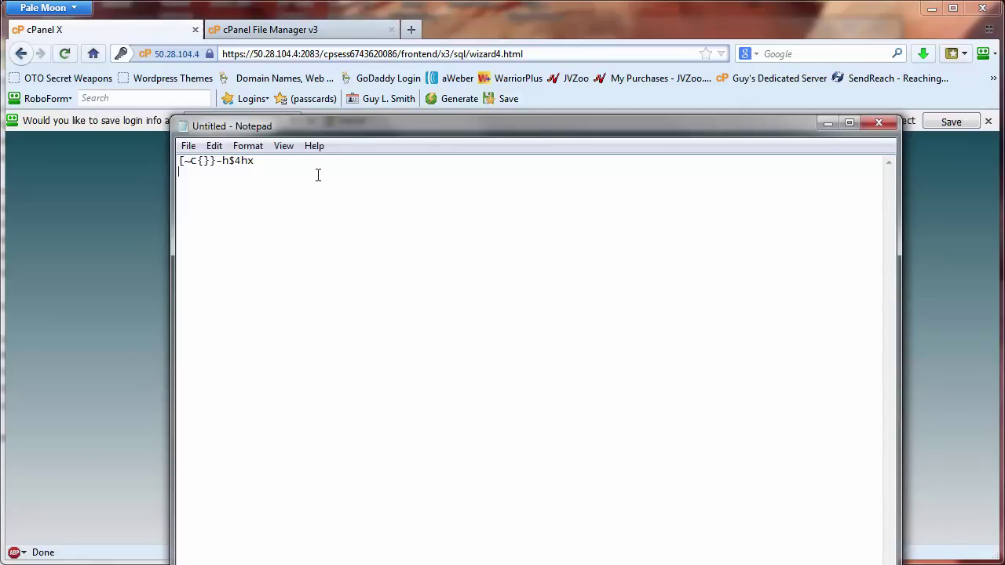
key(Return)
key(Return)
key(ctrl+v)
click(827, 125)
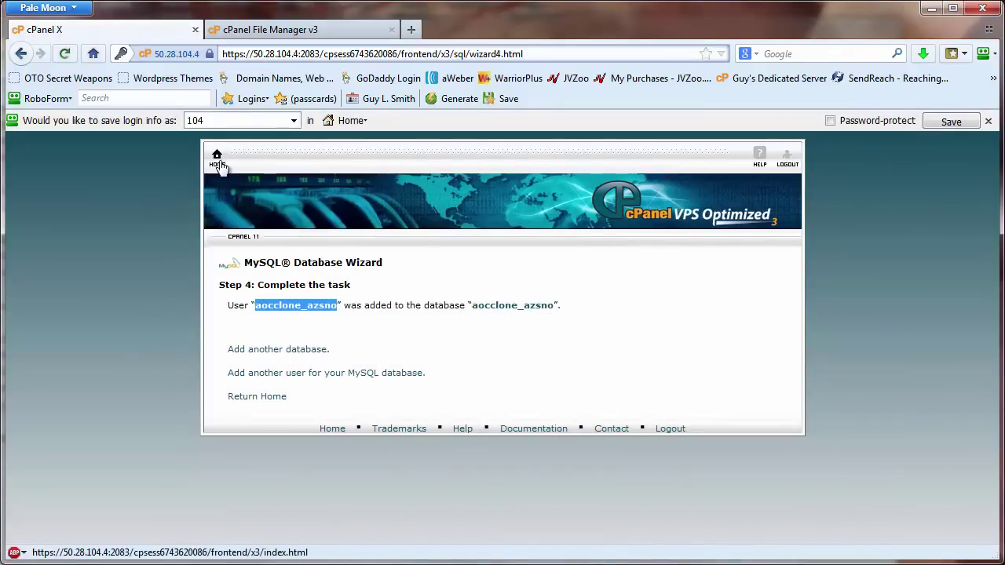
- Open File Manager's upload page for the public_html folder
click(220, 164)
scroll(891, 361, down, 1)
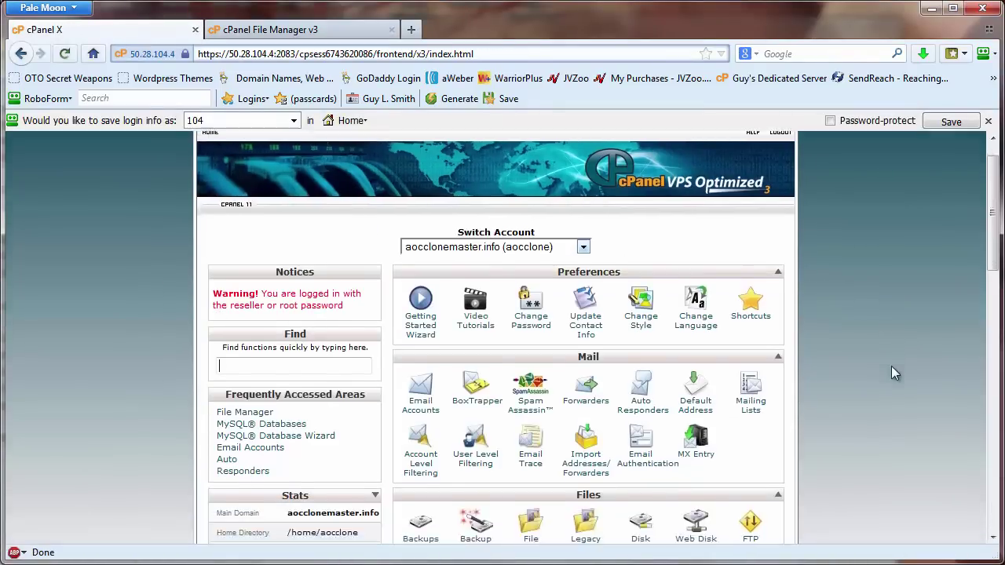
scroll(891, 369, down, 5)
click(532, 310)
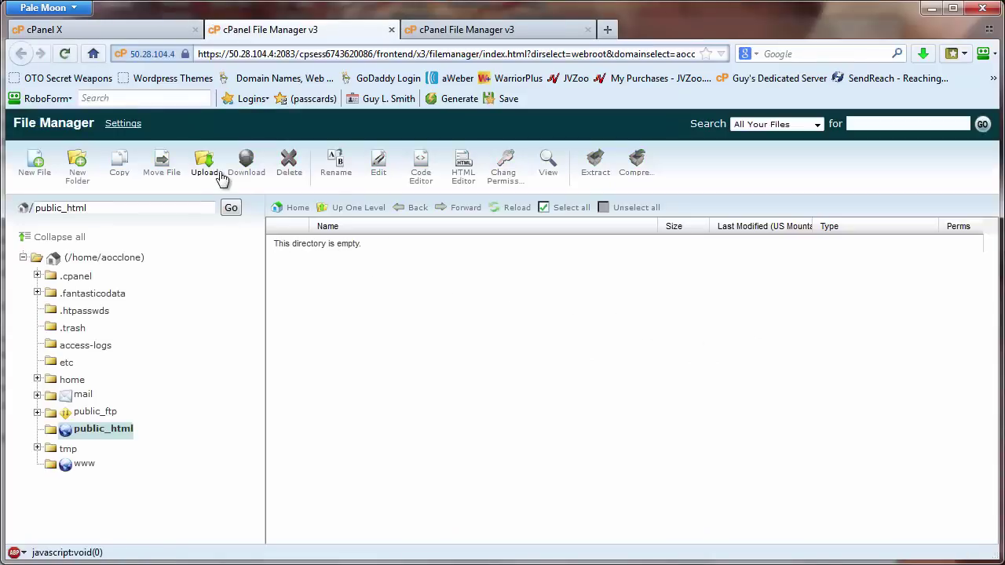
click(204, 166)
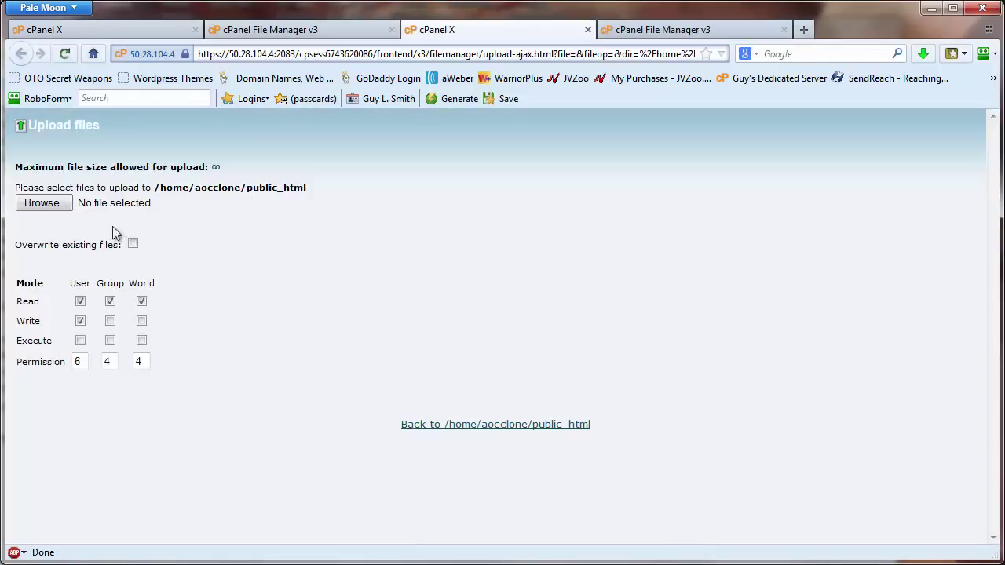
- Upload the backup zip from the MyContinuityCrusher.US folder, then importbuddy.php
click(55, 206)
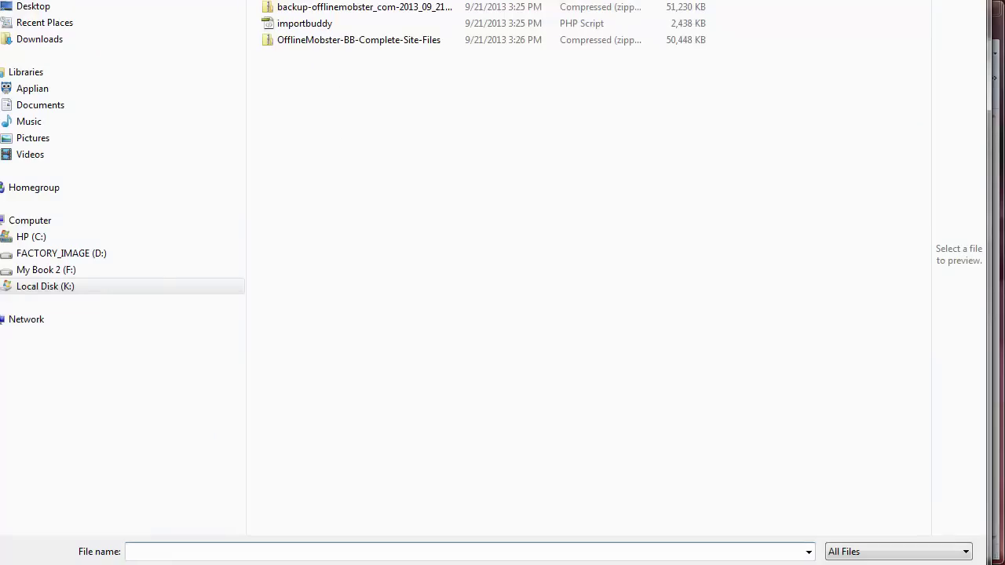
double_click(330, 25)
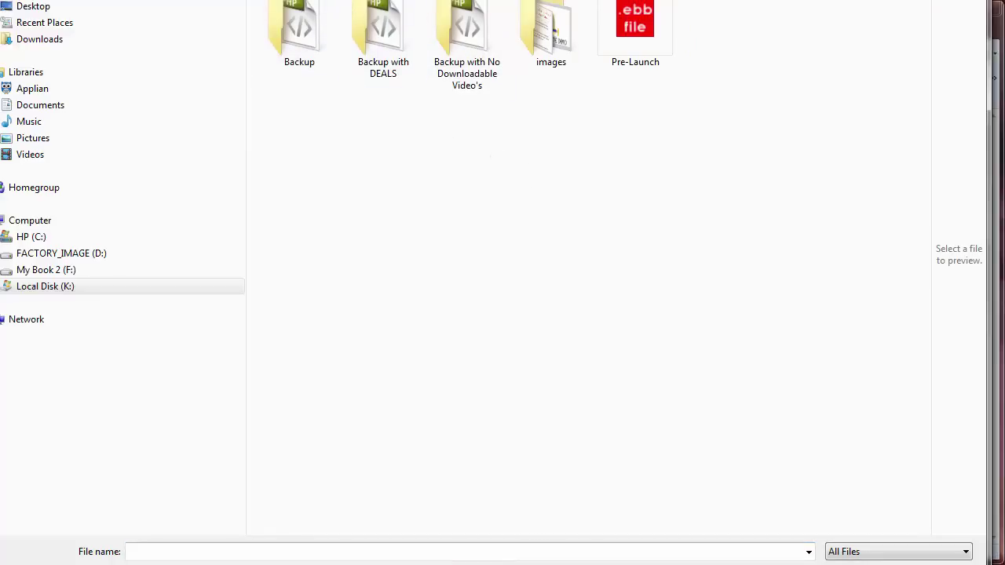
click(877, 8)
double_click(421, 23)
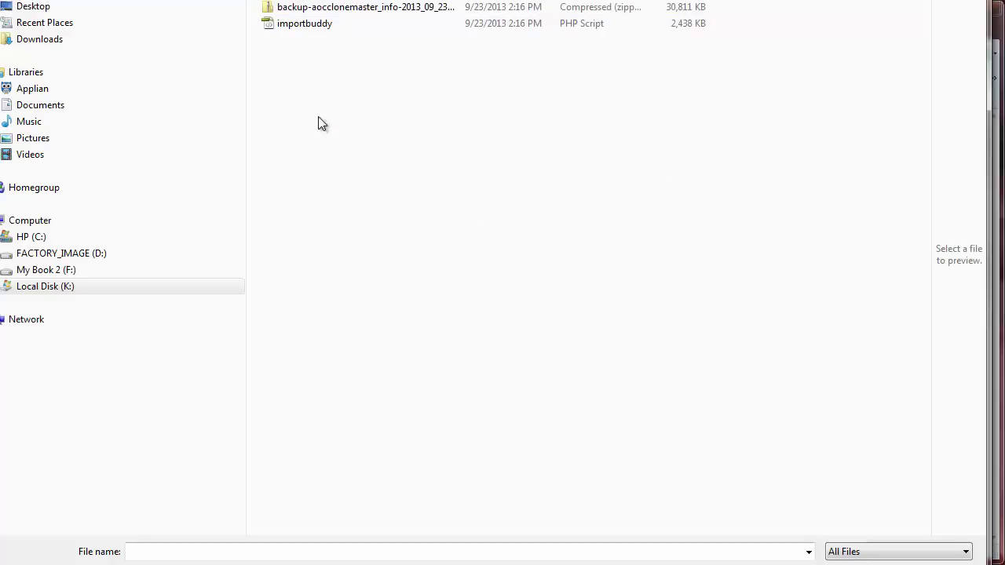
double_click(377, 8)
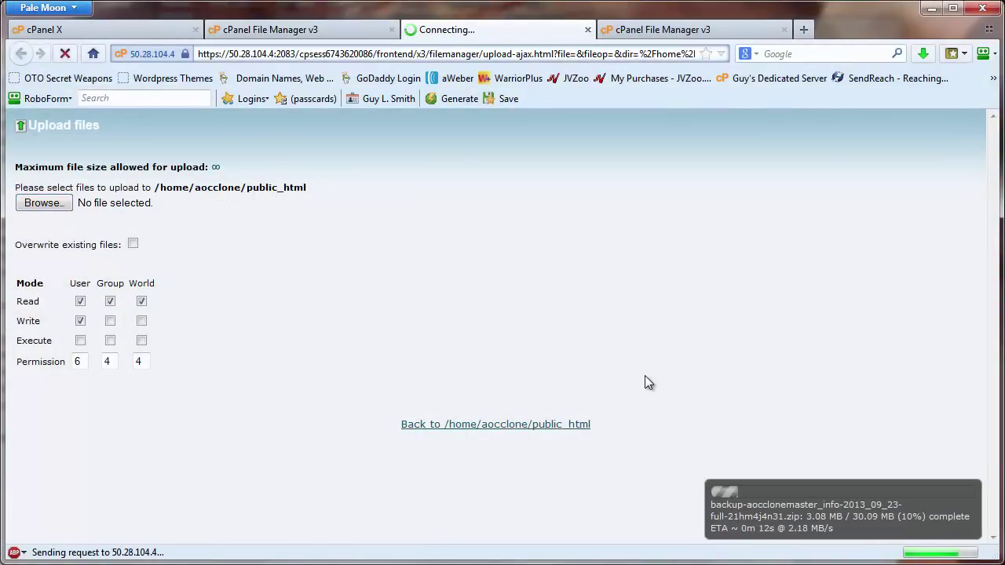
click(64, 205)
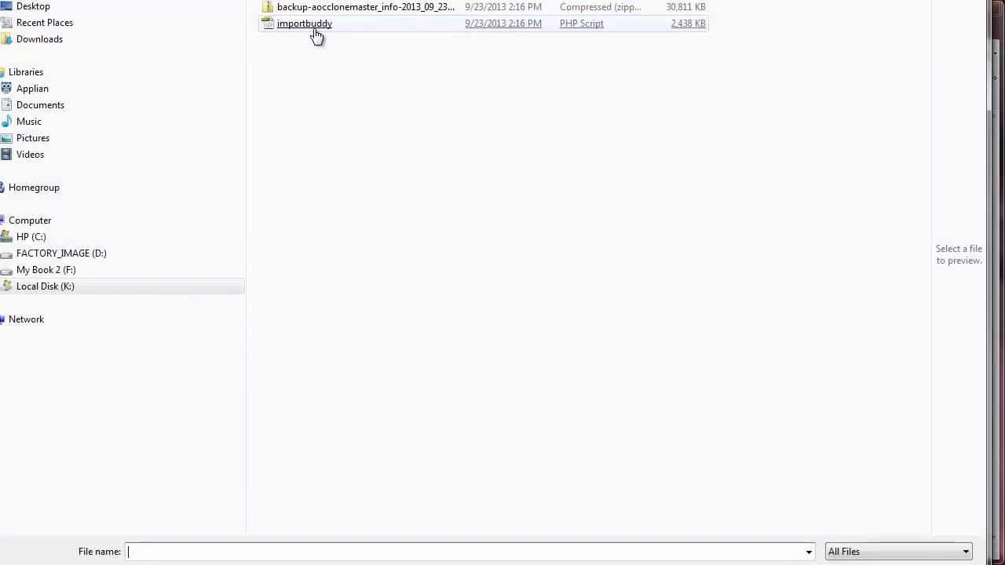
click(316, 28)
key(Return)
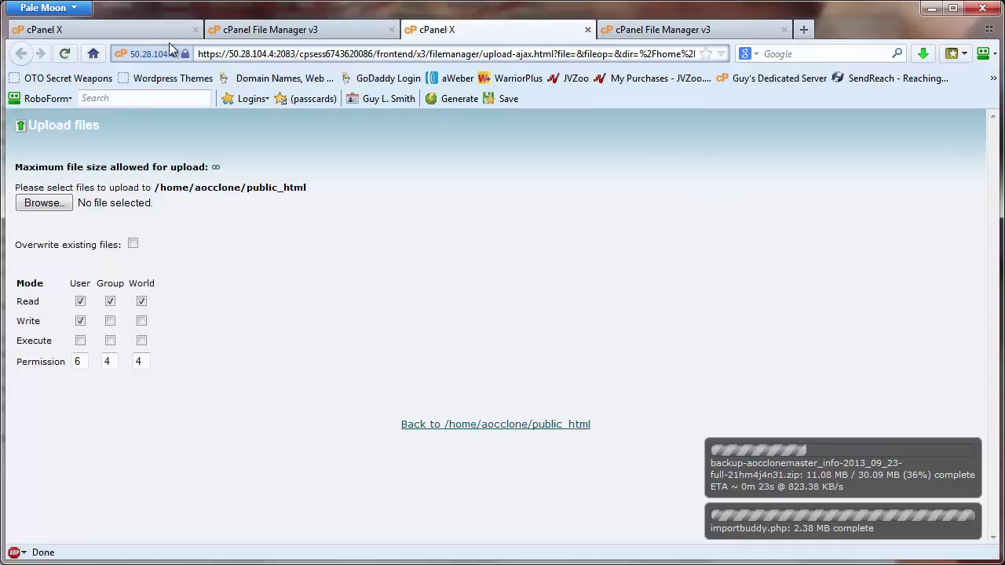
- Load aocclonemaster.info in a new tab and check that the 30.09 MB backup zip finished uploading
click(803, 29)
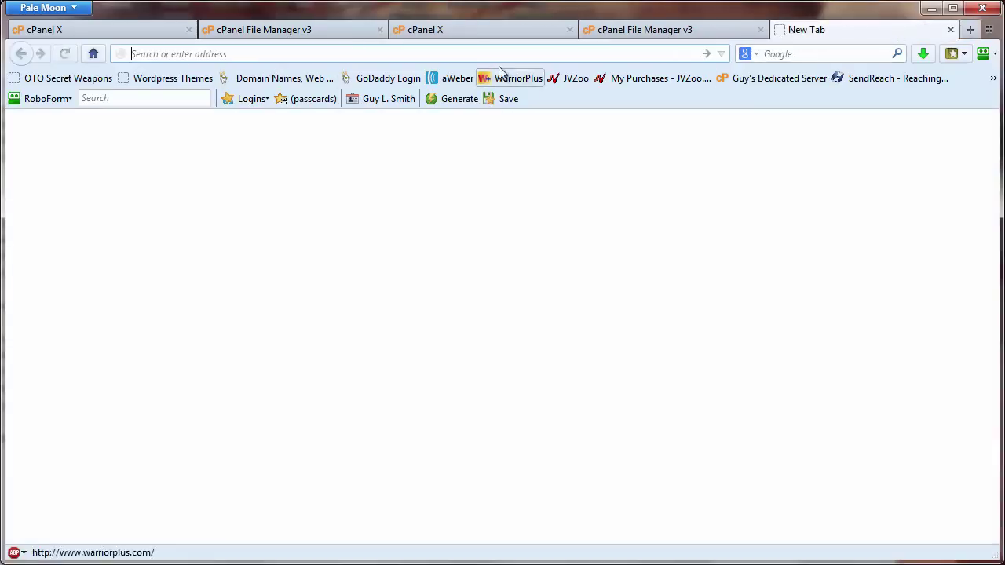
text(aocclonemaster.info/)
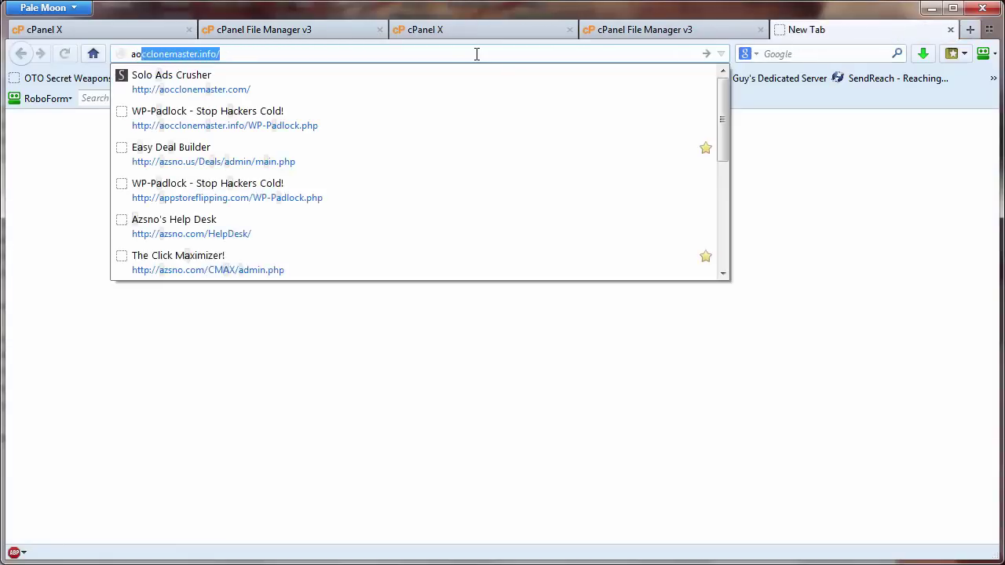
key(Return)
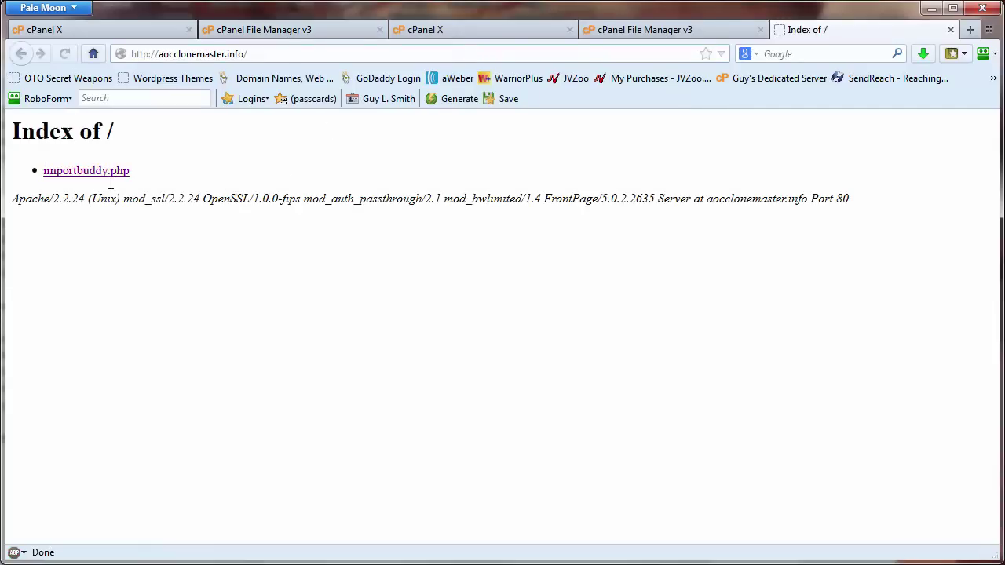
click(246, 32)
click(465, 30)
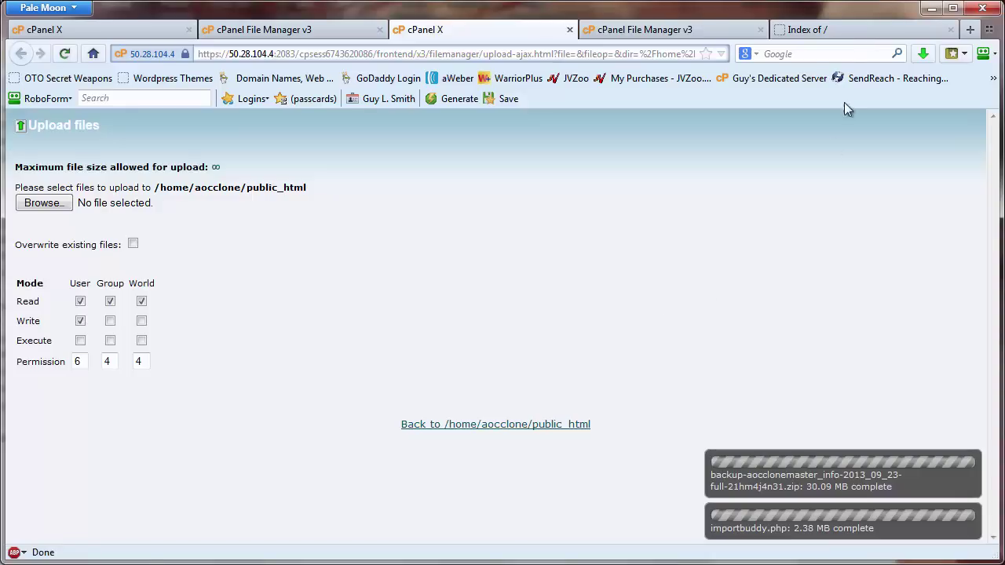
- Reload the site's Index of / listing to show the backup zip, then open importbuddy.php
click(847, 29)
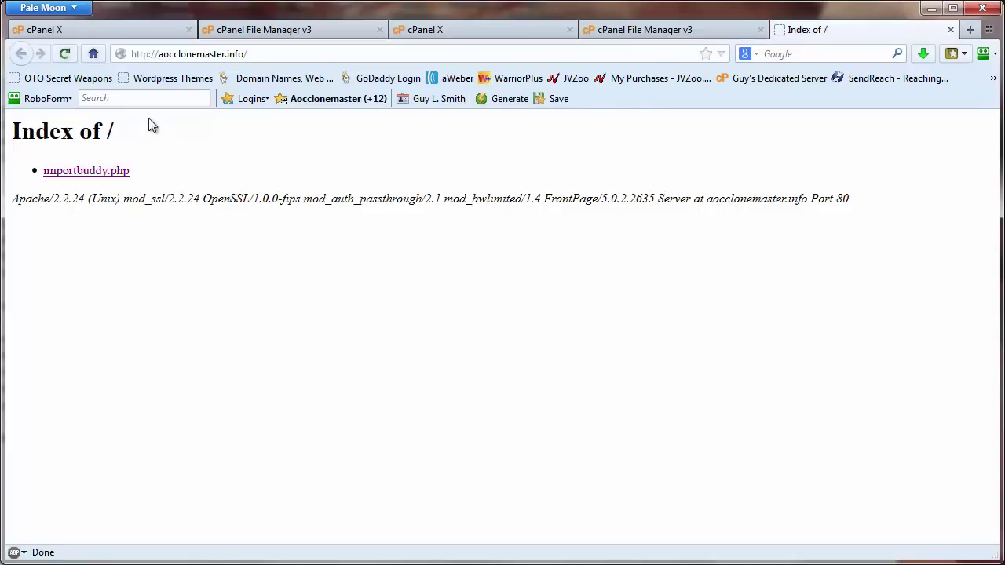
click(65, 53)
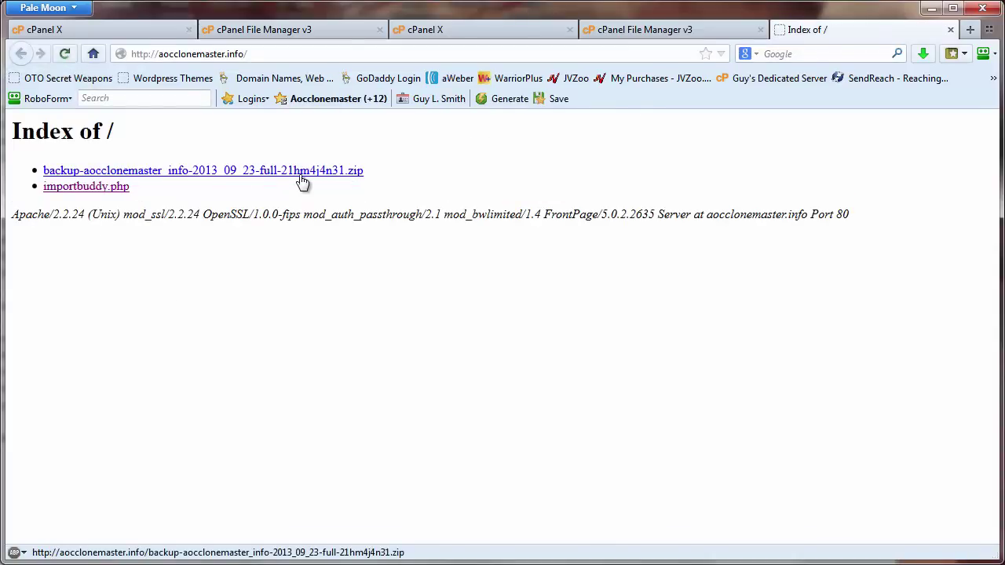
click(114, 188)
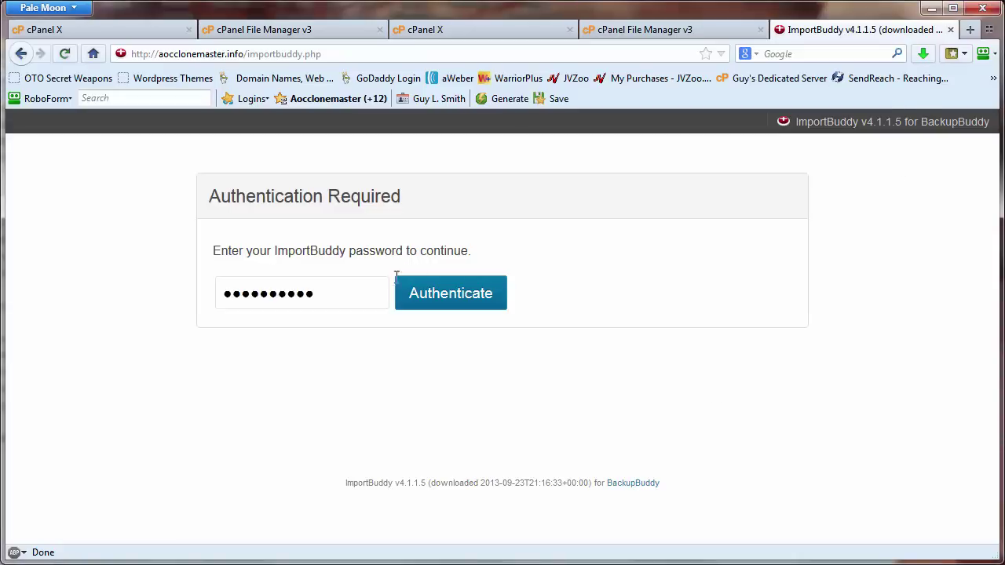
- Replace the prefilled field with the ImportBuddy password and authenticate
drag(334, 295, 177, 314)
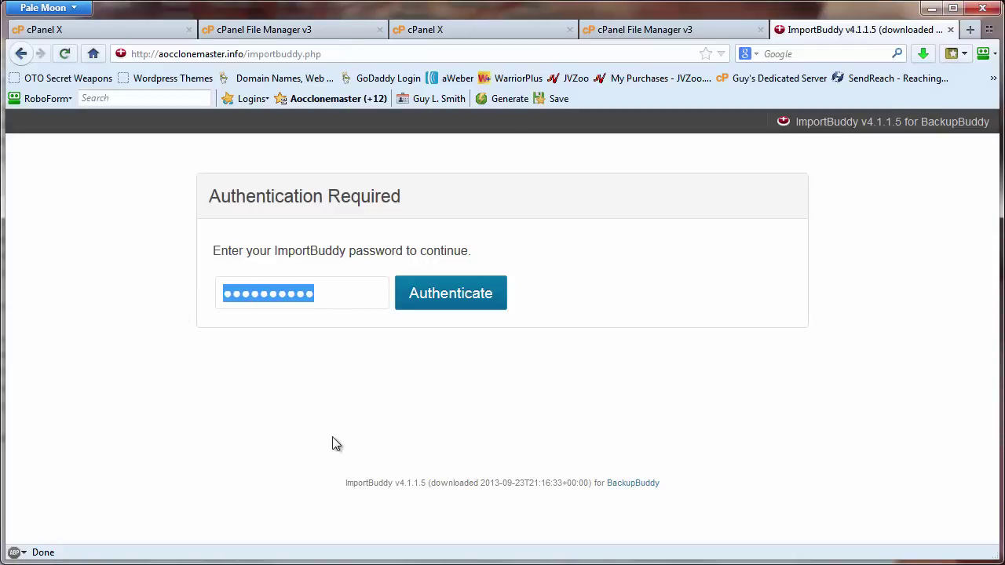
text(pass)
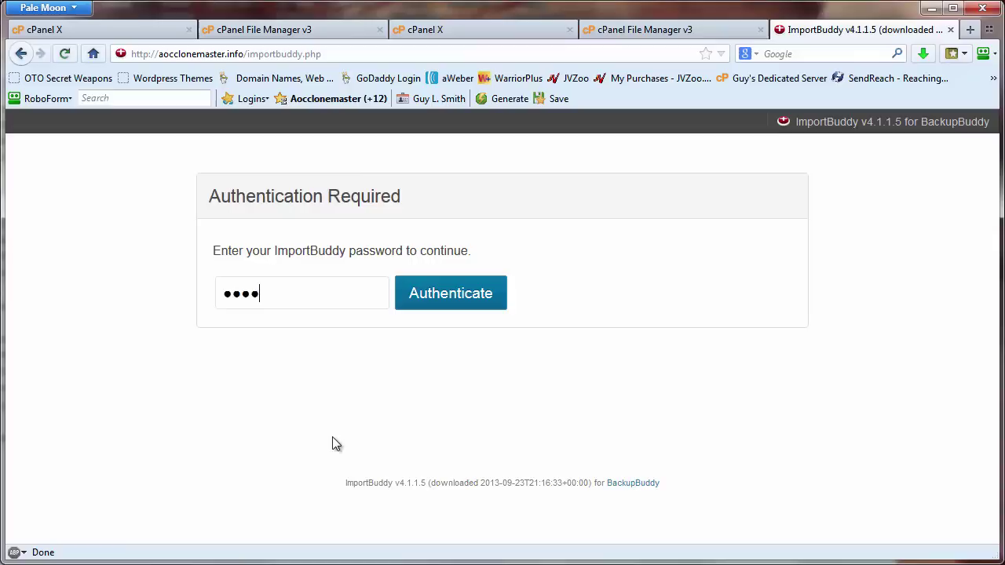
text(word12)
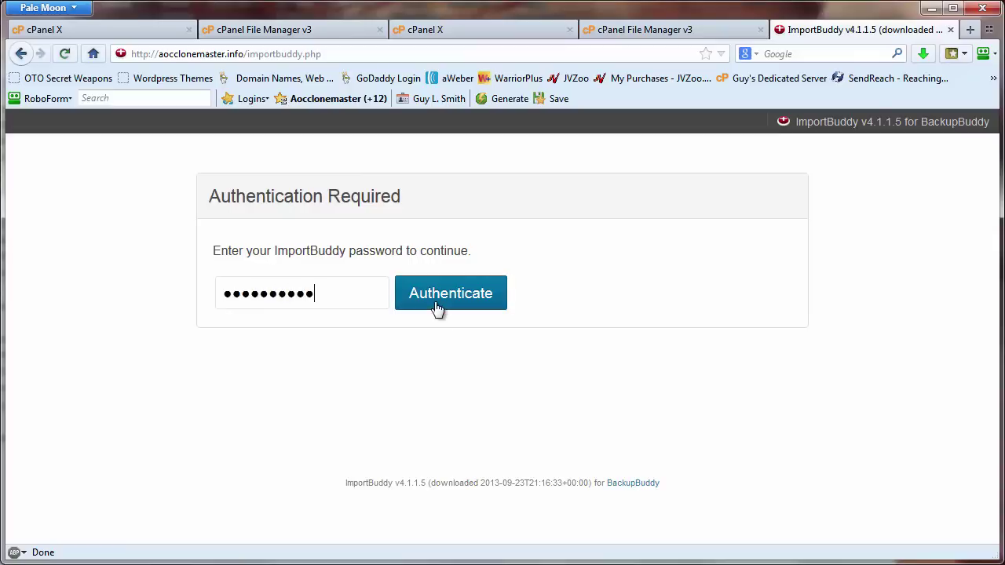
click(438, 308)
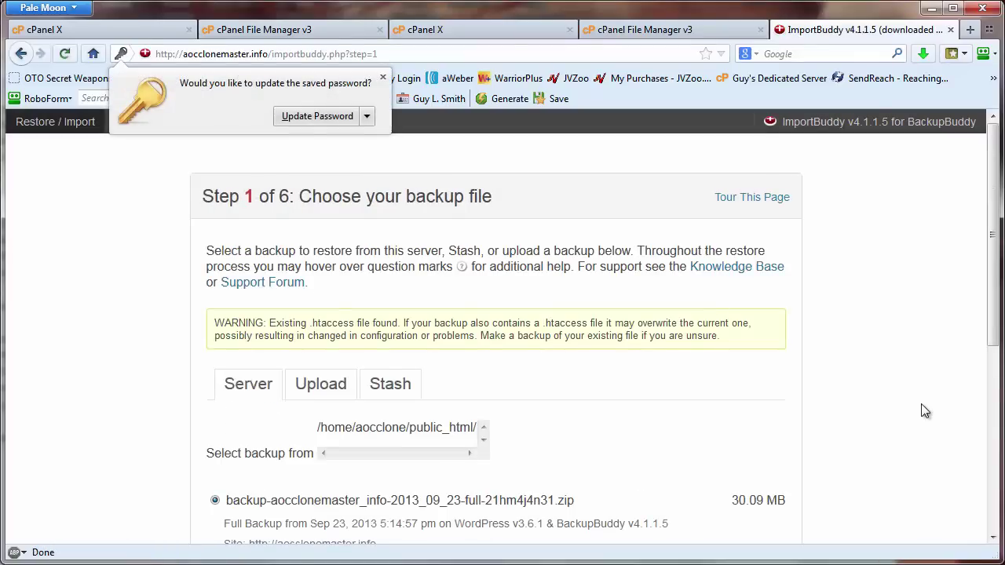
- Continue with the 30.09 MB backup, pass the unzip step, and scroll to Step 3's Database Settings
scroll(925, 412, down, 5)
click(746, 381)
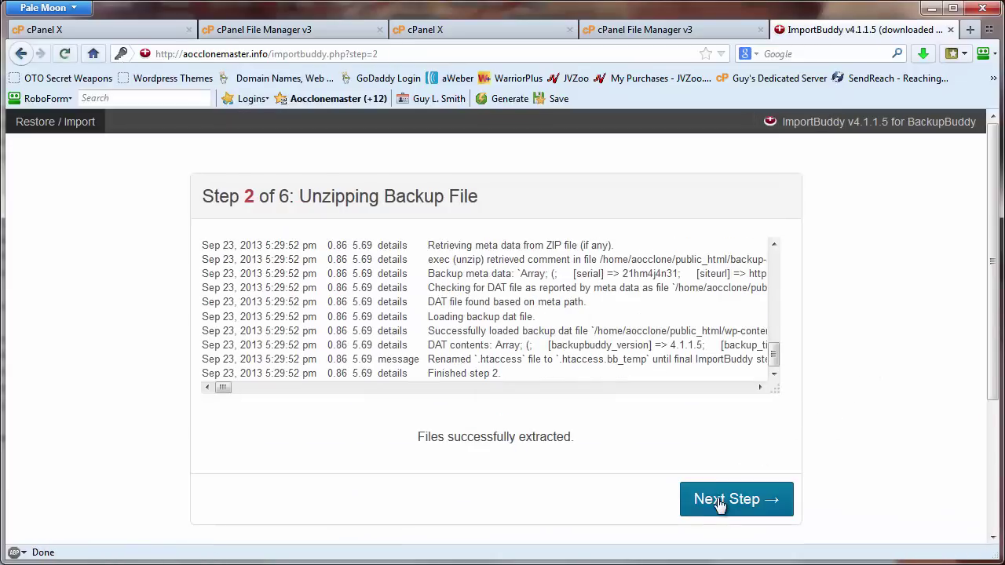
click(720, 505)
scroll(853, 404, down, 1)
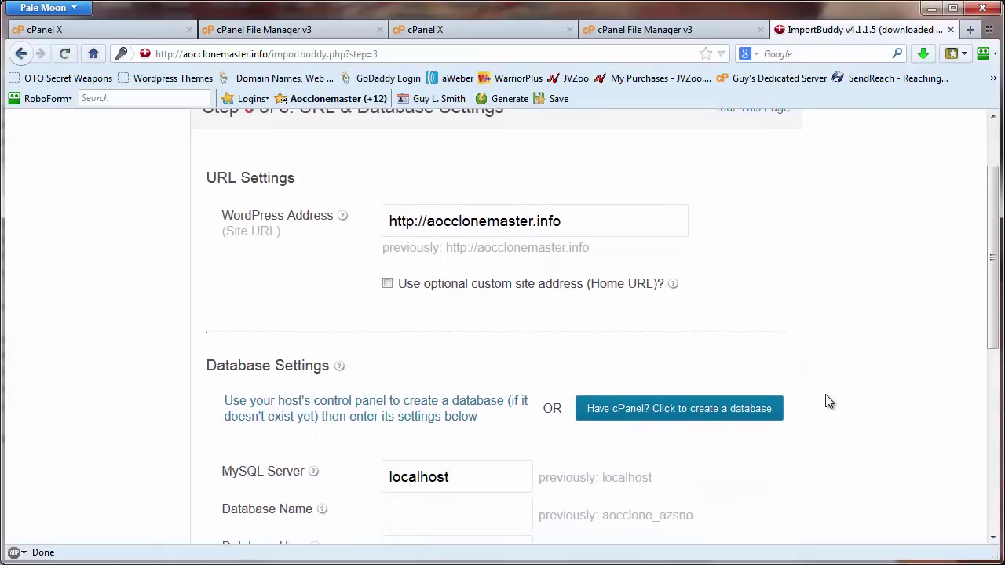
scroll(730, 443, down, 2)
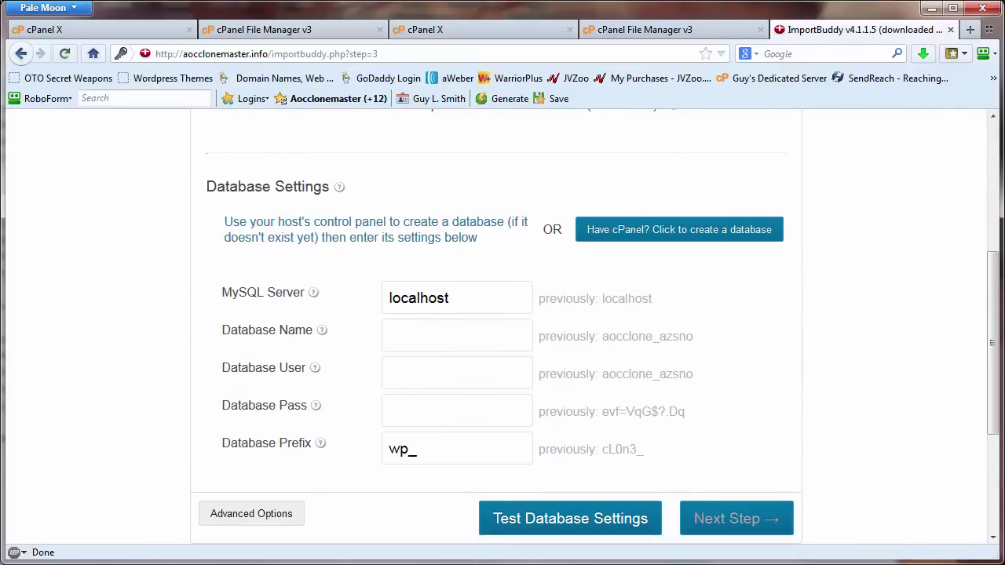
mouse_move(506, 533)
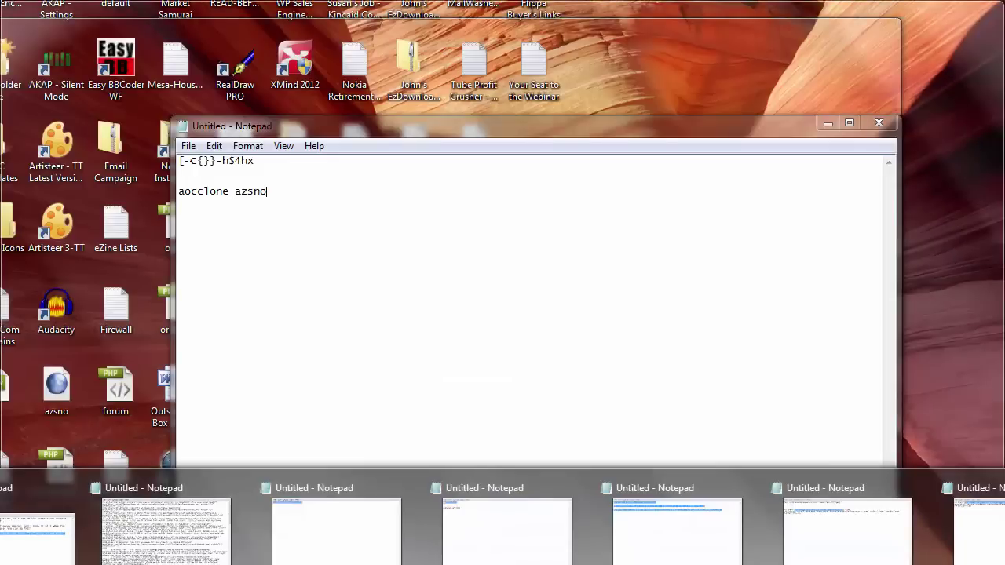
- Copy aocclone_azsno from the Notepad notes into both Database Name and Database User
click(506, 534)
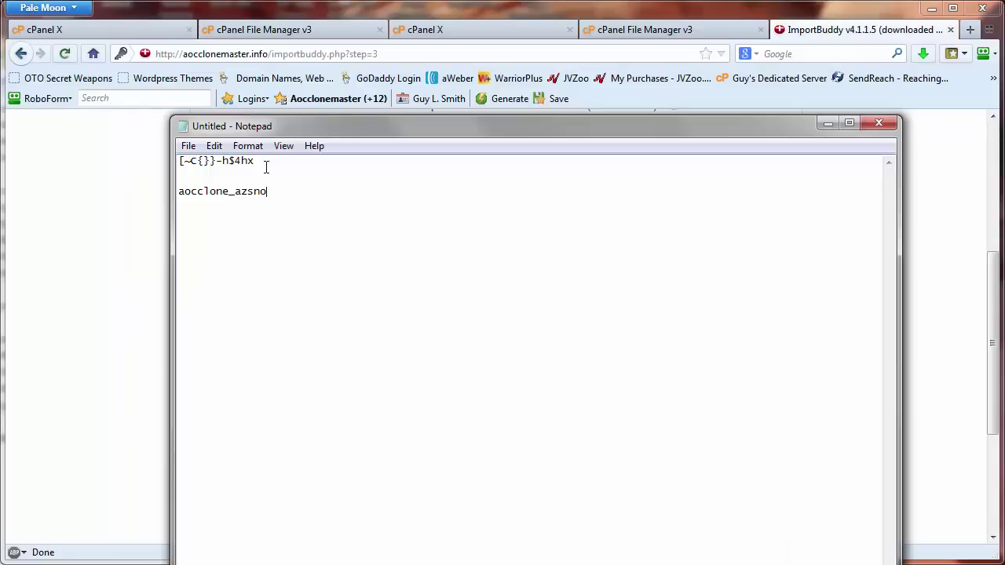
drag(270, 191, 178, 189)
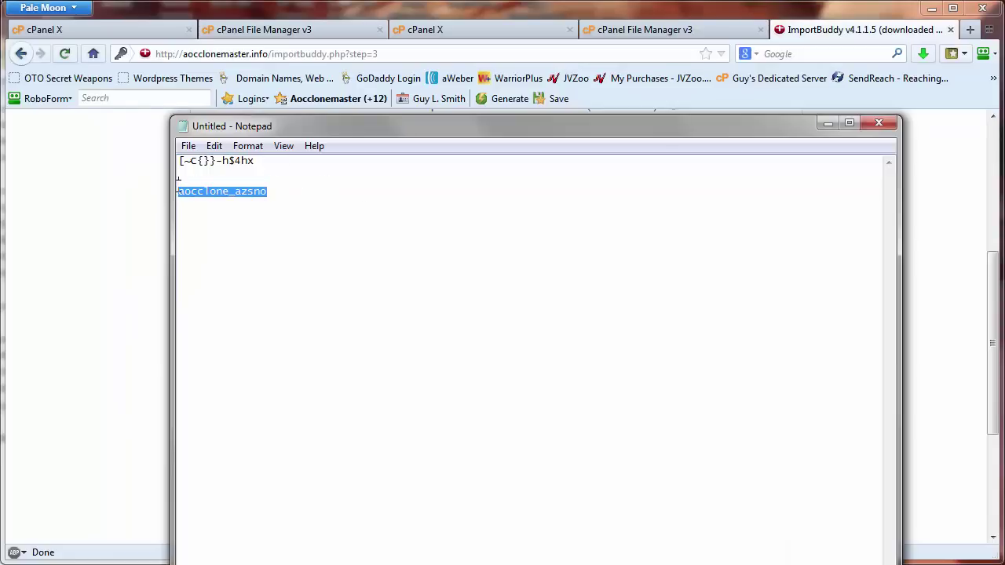
right_click(190, 197)
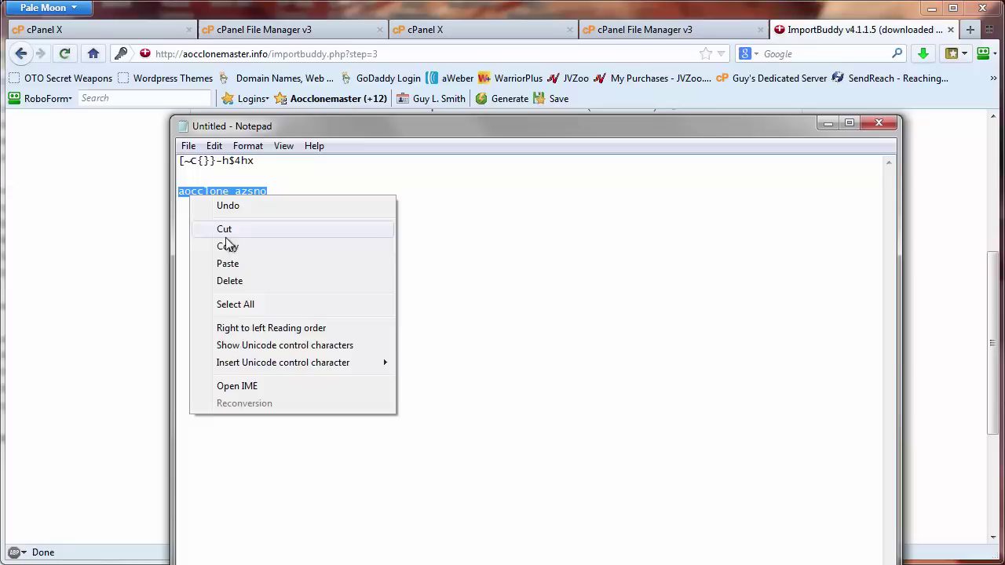
click(259, 245)
click(826, 124)
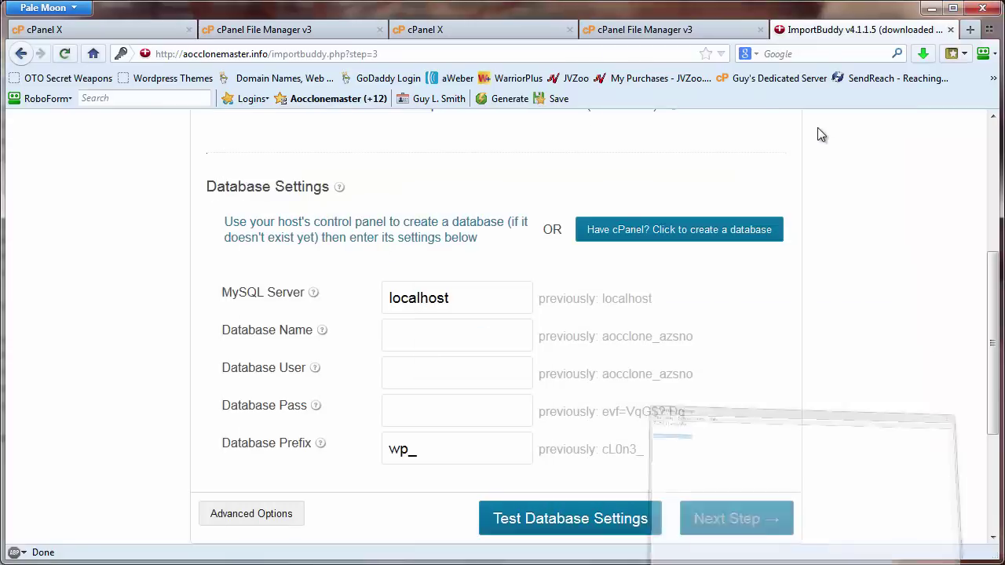
click(434, 339)
right_click(433, 339)
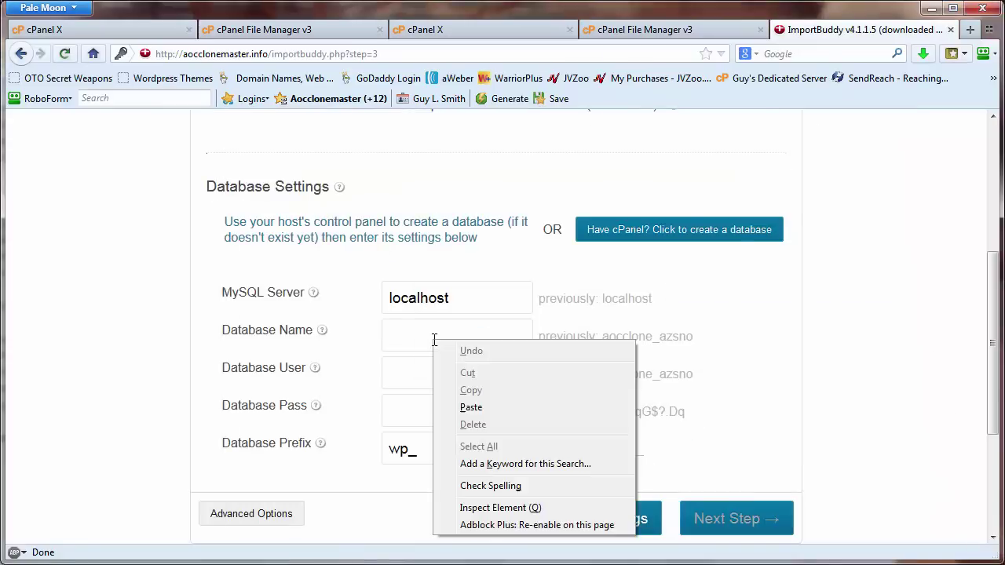
click(471, 406)
click(418, 383)
right_click(418, 383)
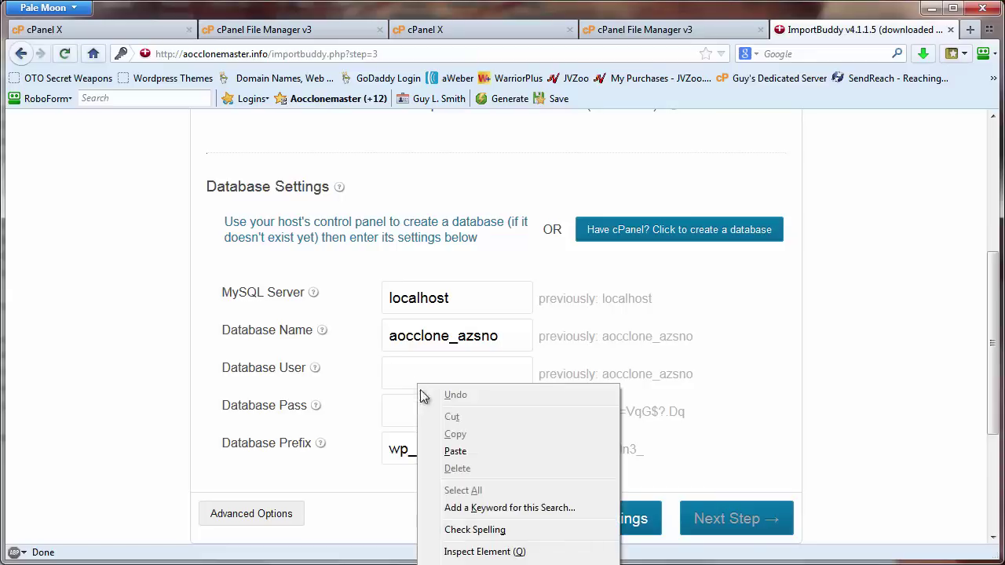
click(456, 449)
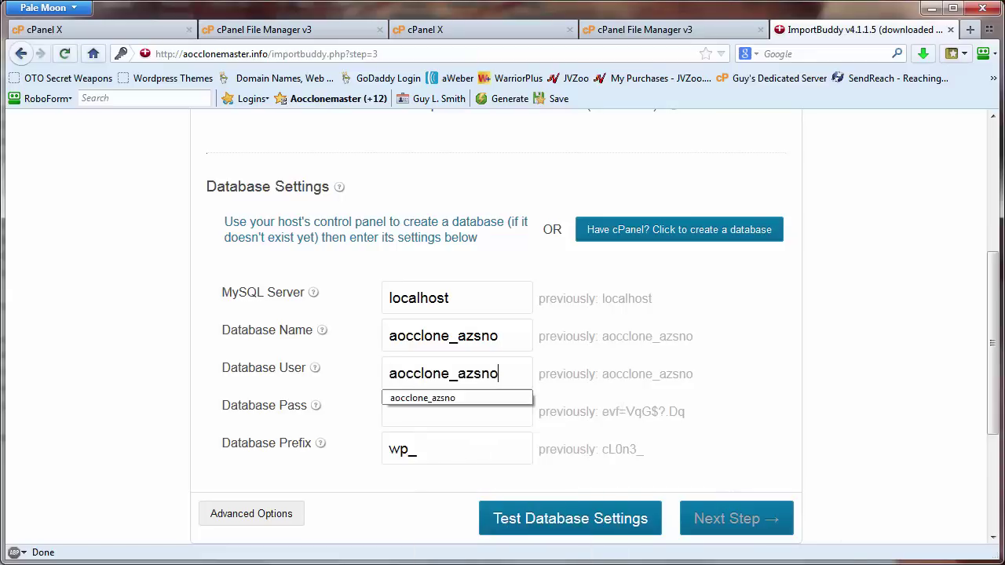
- Copy the saved database password from Notepad into the Database Pass field
mouse_move(503, 559)
click(502, 518)
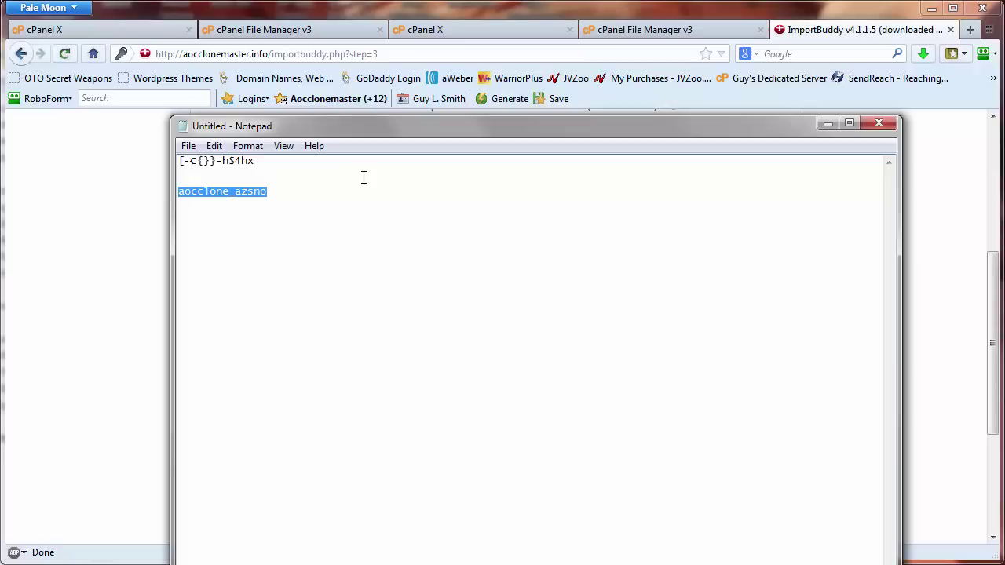
drag(259, 161, 172, 160)
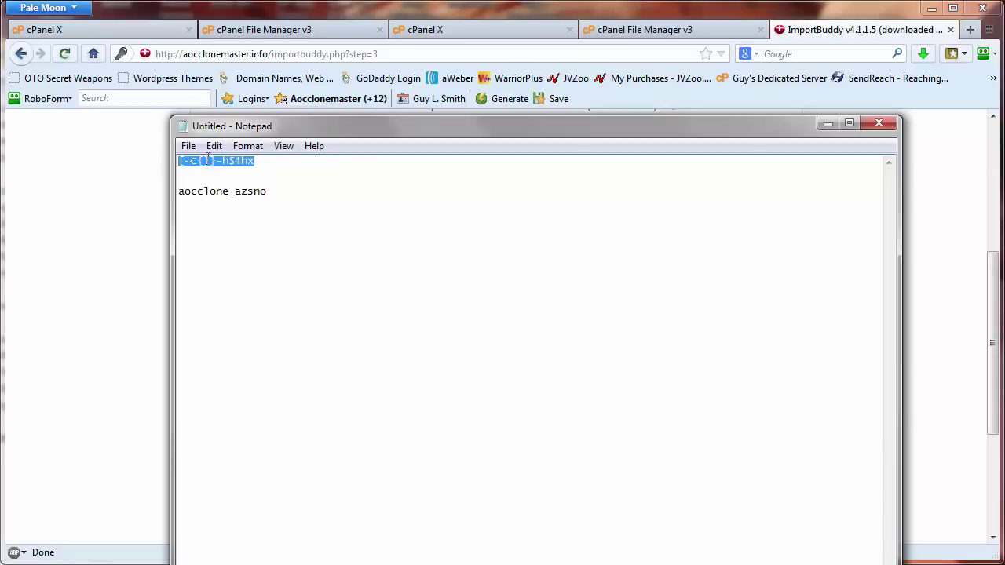
right_click(207, 160)
click(246, 209)
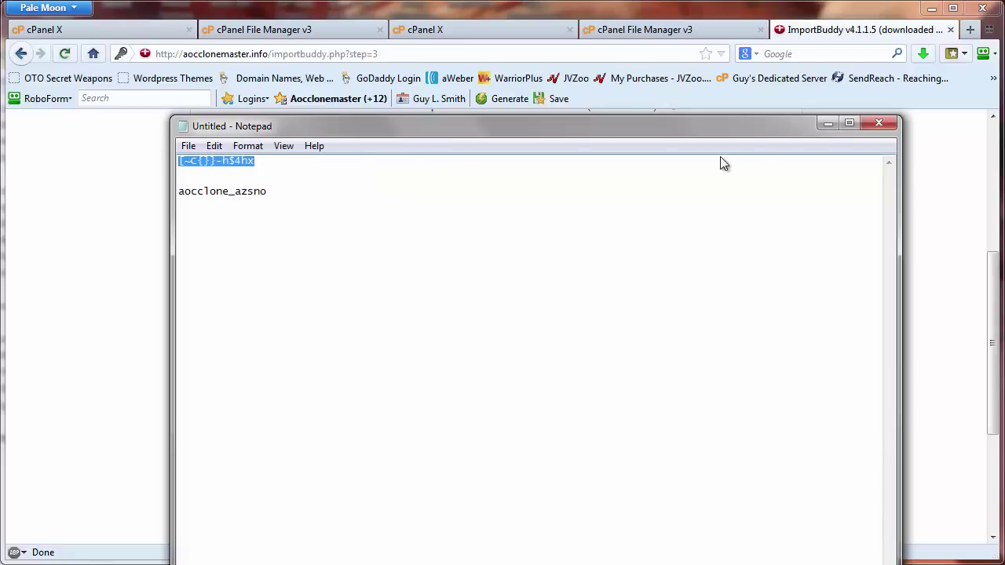
click(826, 126)
right_click(446, 414)
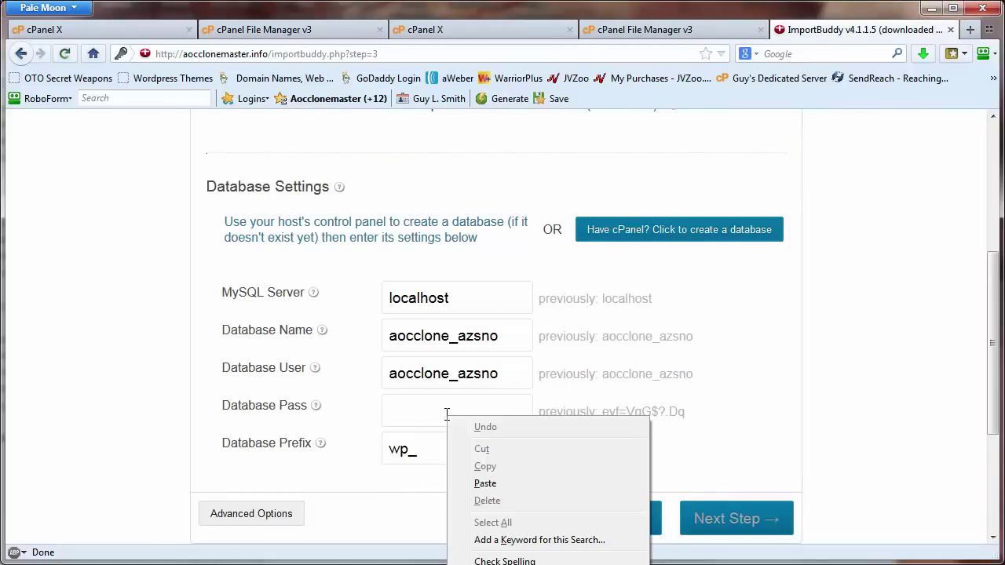
click(475, 477)
- Change the database table prefix from wp_ to cL0n3_
drag(438, 453, 379, 449)
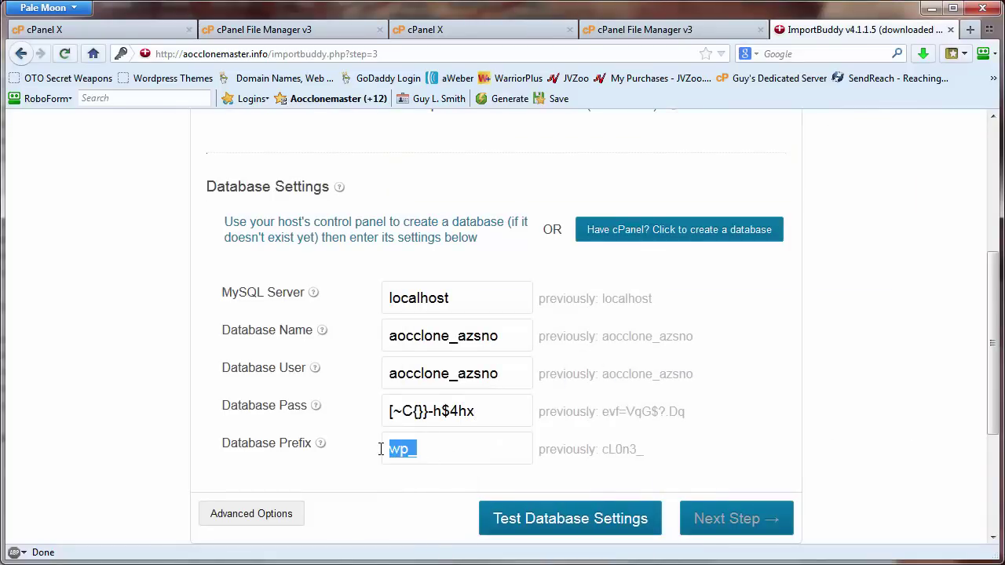
text(c)
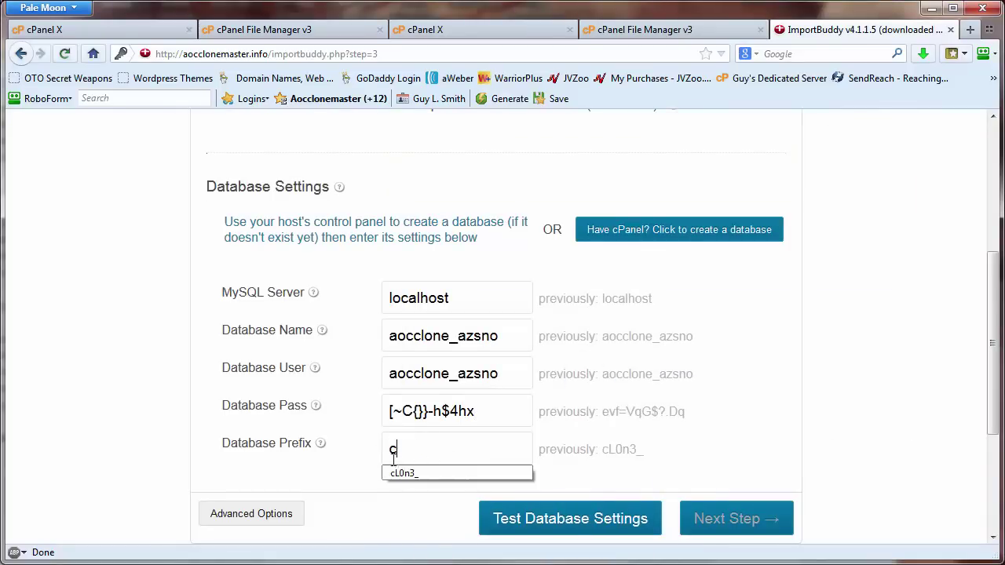
click(414, 471)
scroll(816, 379, down, 2)
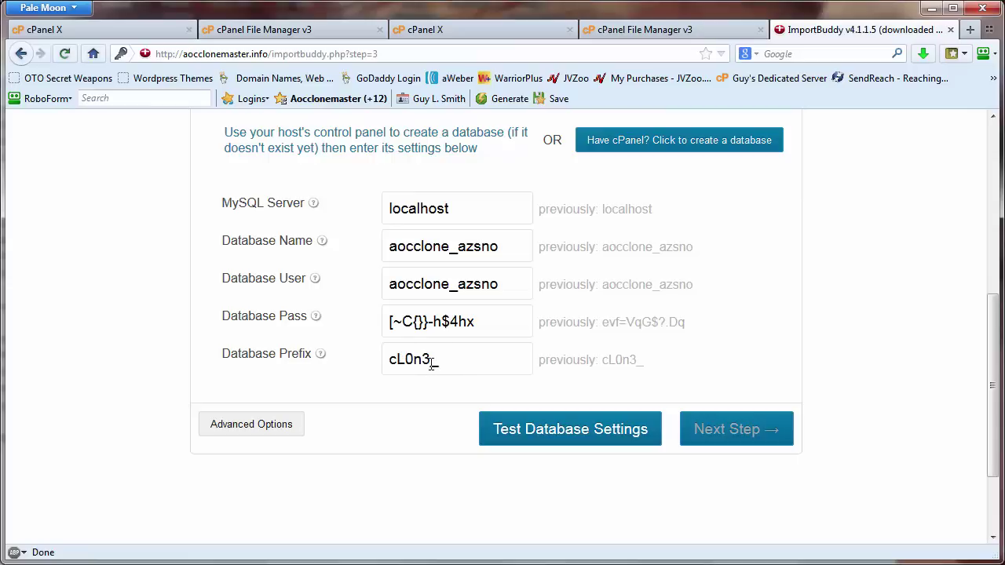
- Run Test Database Settings and review all five checks reporting Pass
click(431, 363)
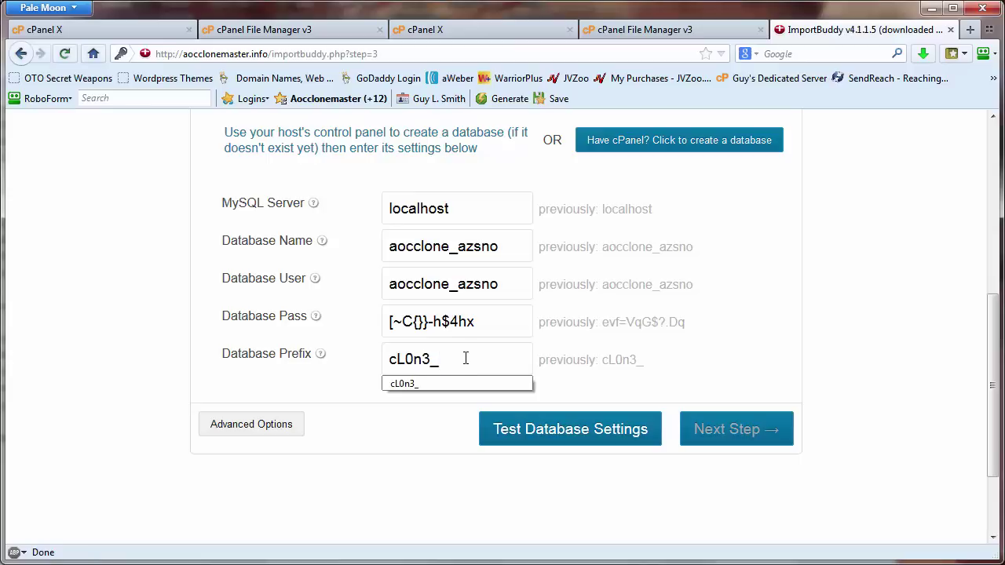
click(588, 432)
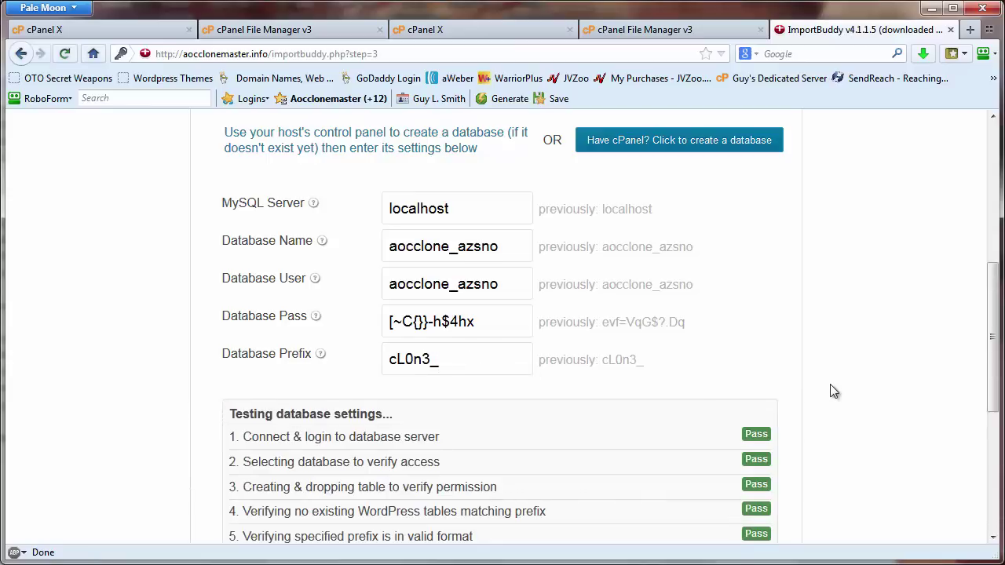
scroll(833, 392, down, 4)
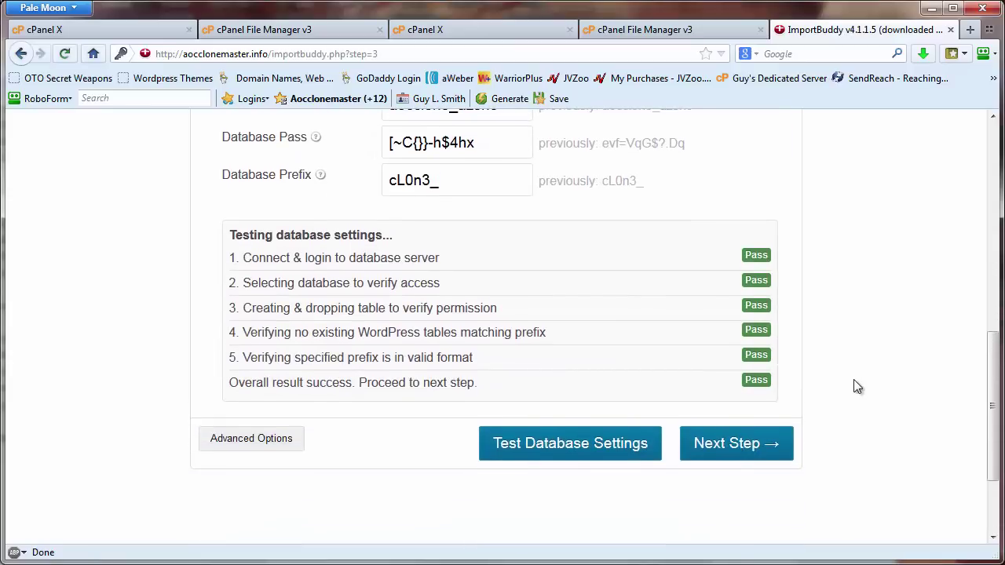
scroll(857, 386, up, 5)
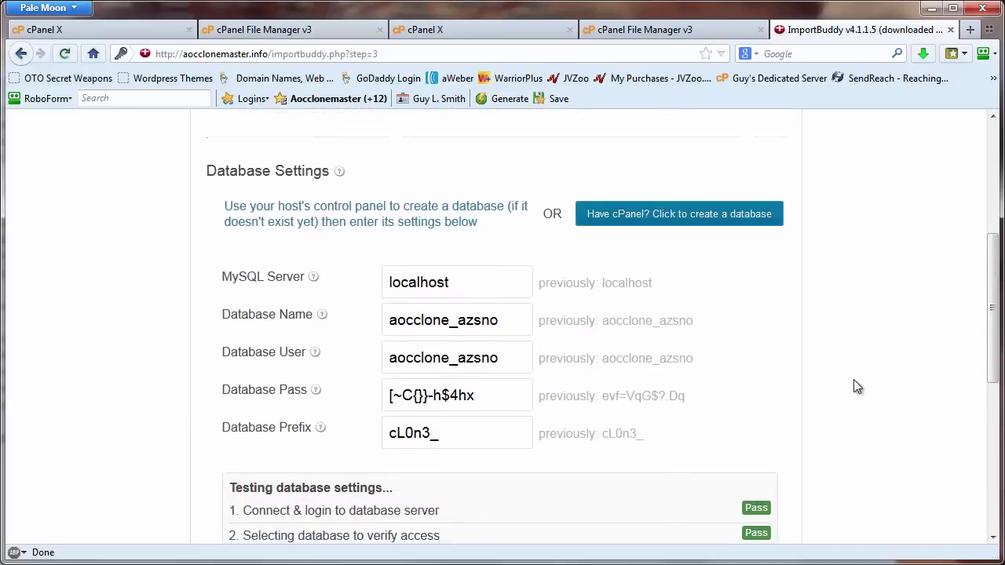
scroll(857, 386, down, 5)
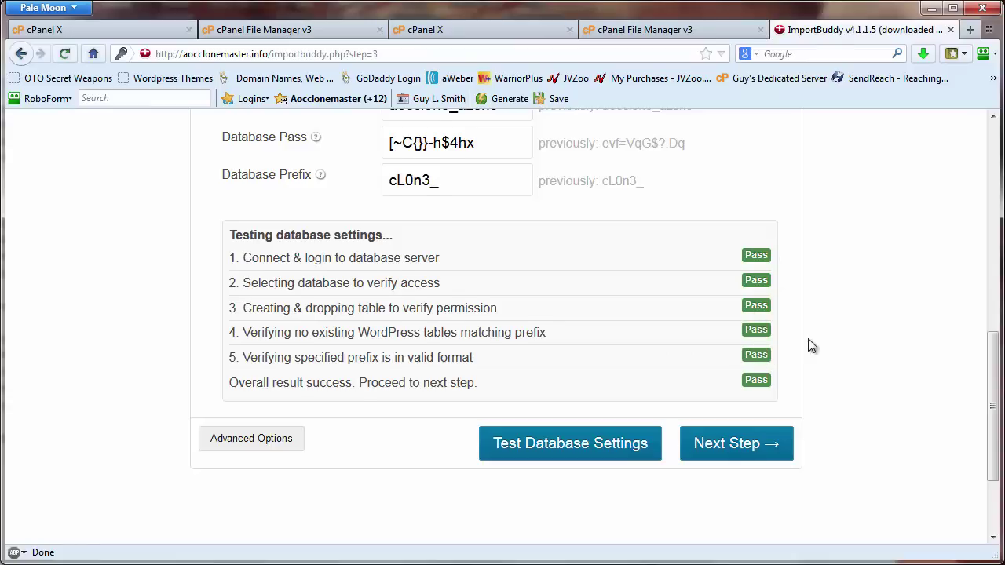
- Double-check the MySQL server 'localhost' and database name 'aocclone_azsno' in ImportBuddy's database settings
scroll(817, 347, up, 2)
scroll(816, 348, up, 2)
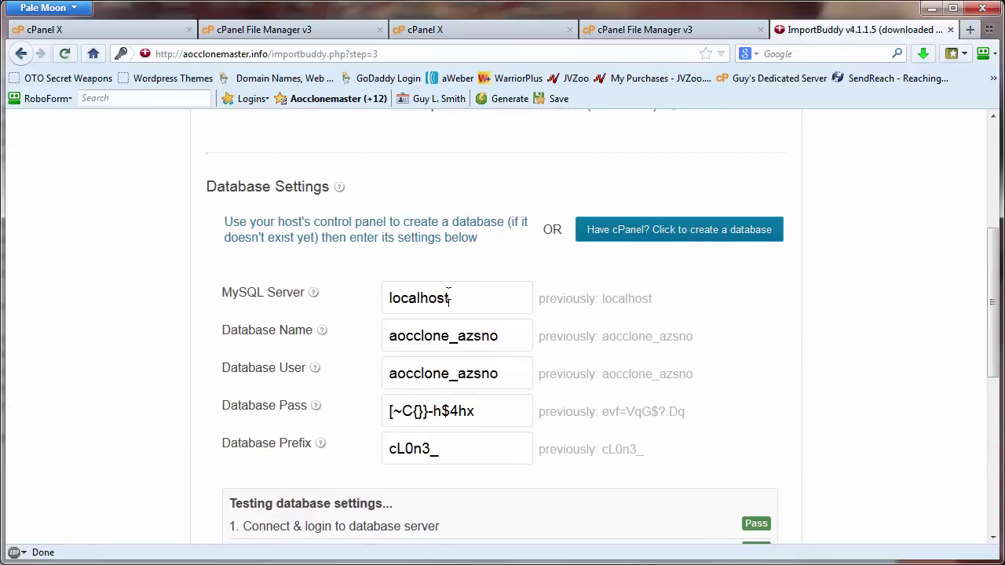
drag(450, 297, 366, 299)
click(409, 336)
drag(459, 292, 400, 311)
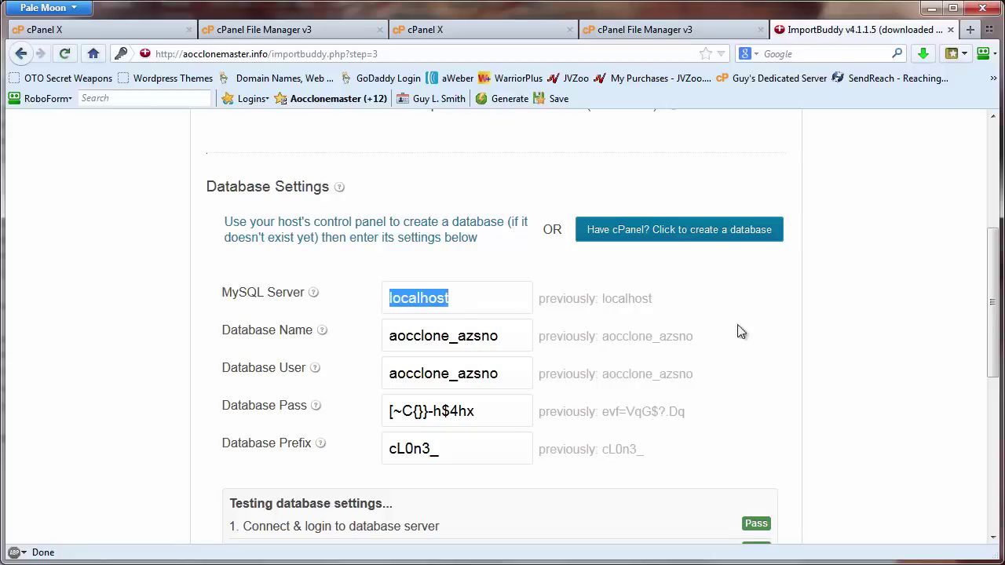
click(773, 350)
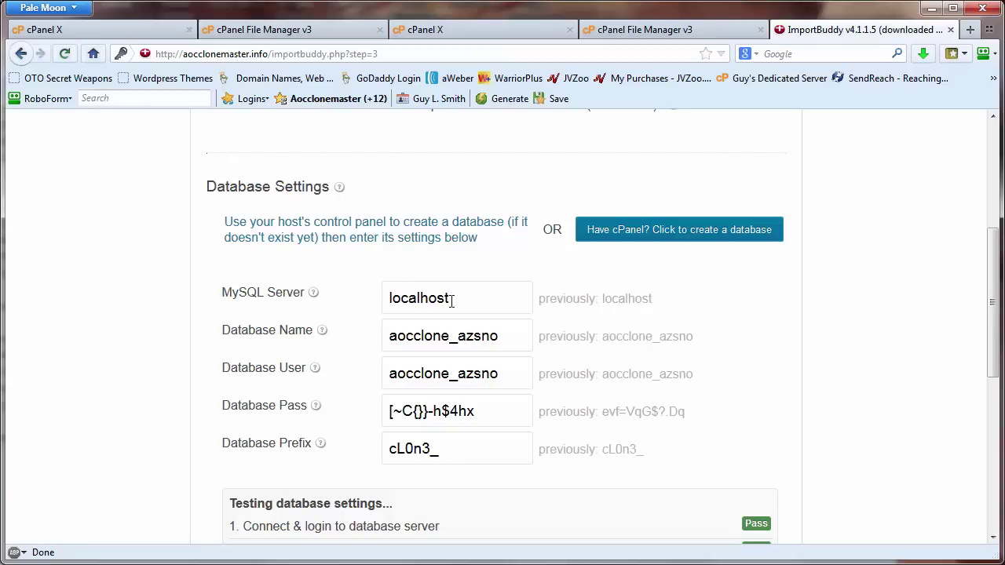
drag(523, 342, 379, 339)
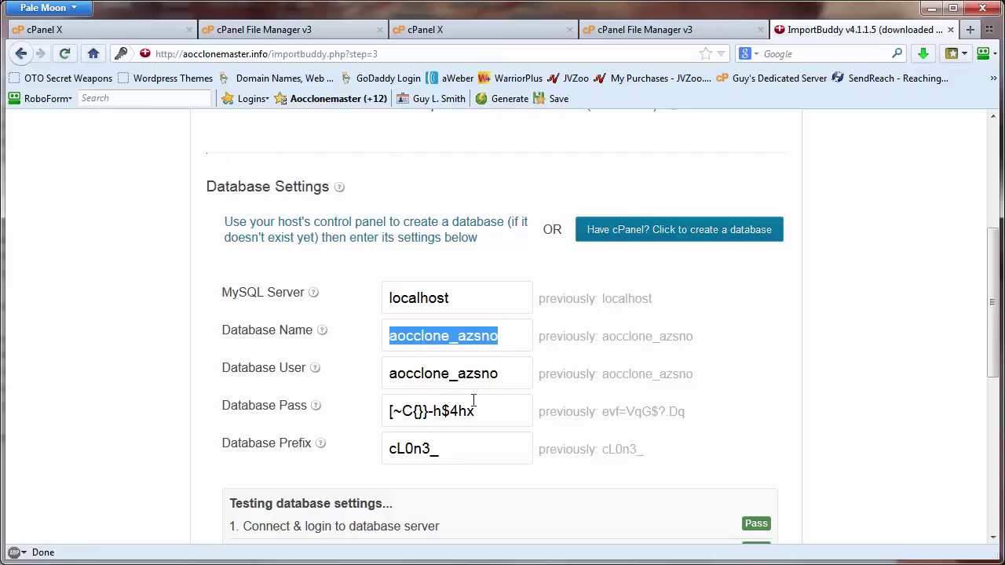
click(481, 411)
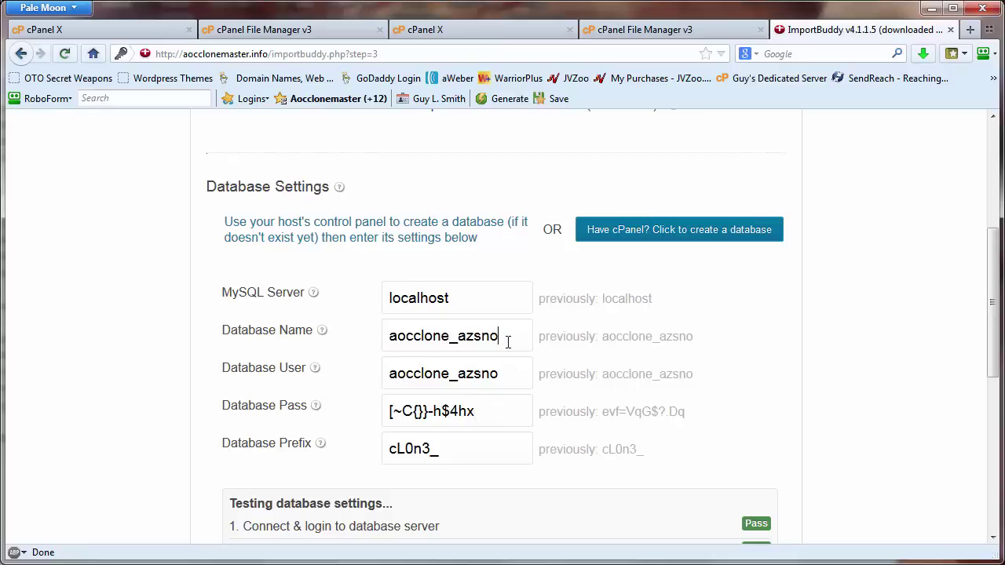
click(508, 342)
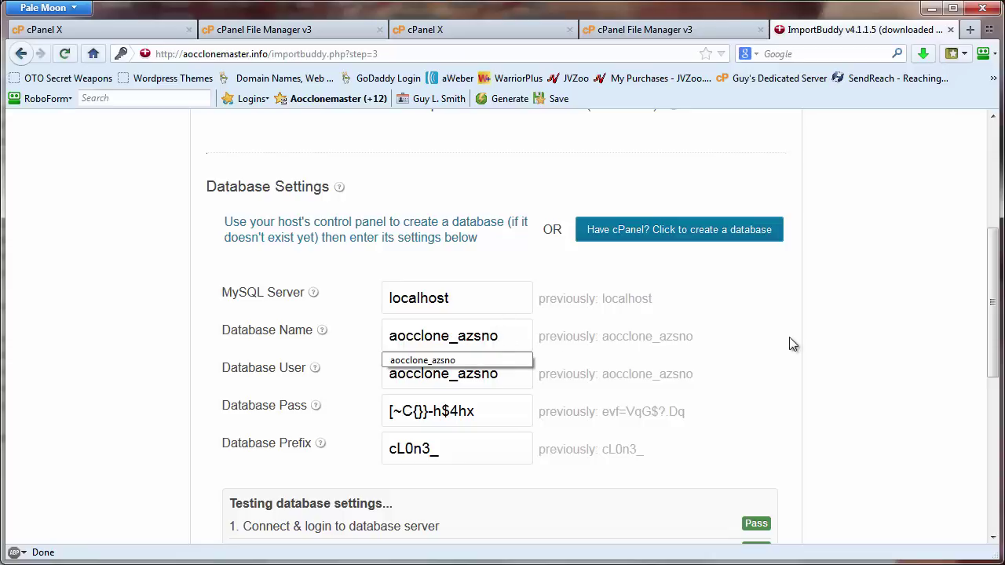
key(Escape)
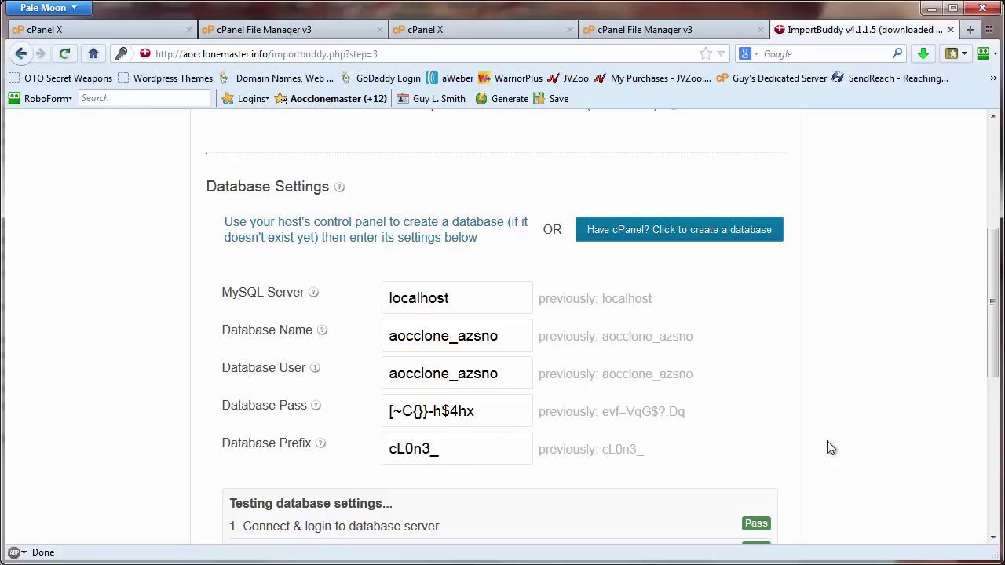
scroll(858, 487, down, 5)
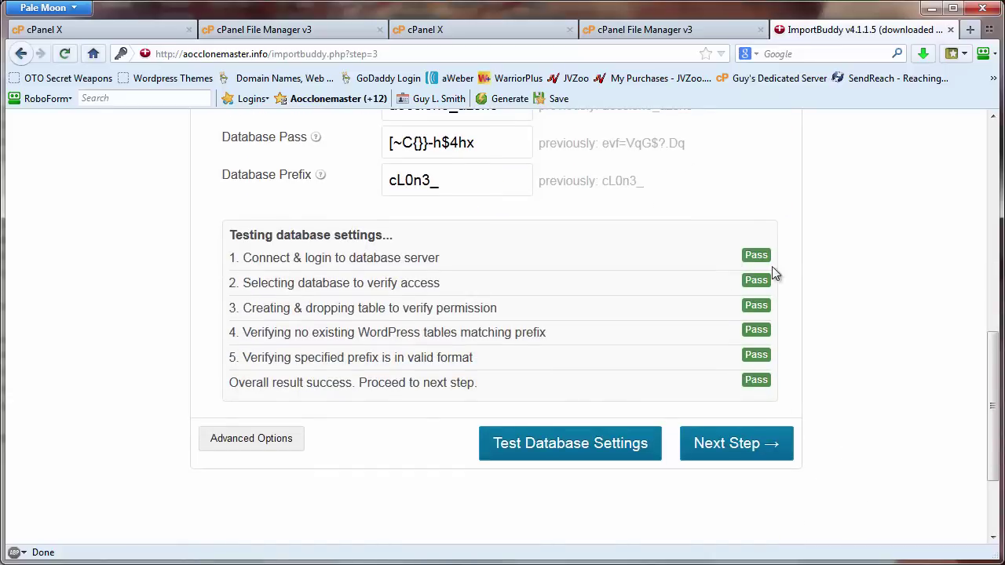
- Run the database import and migration, then start cleanup of the backup, tool, temporary files and log
click(742, 458)
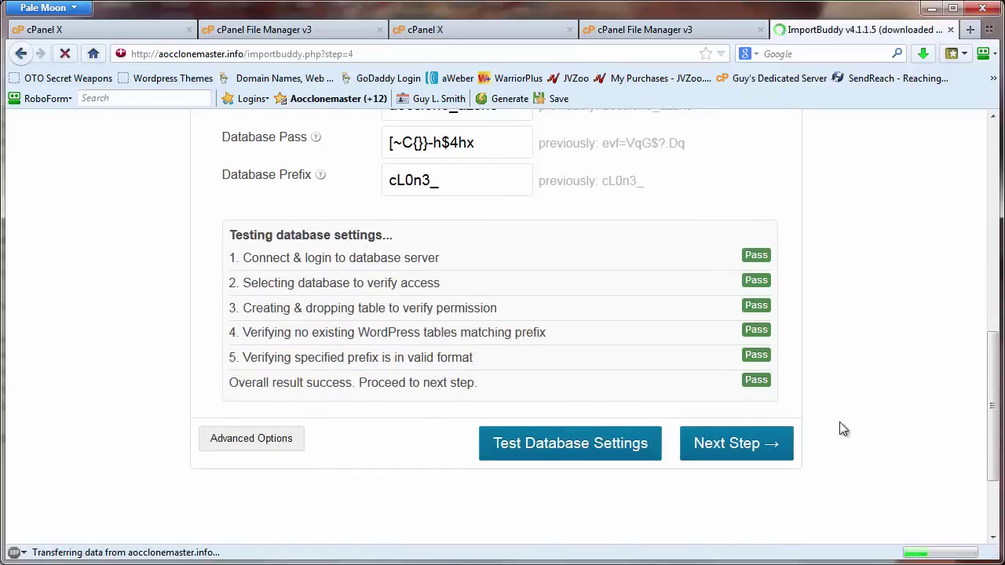
click(752, 521)
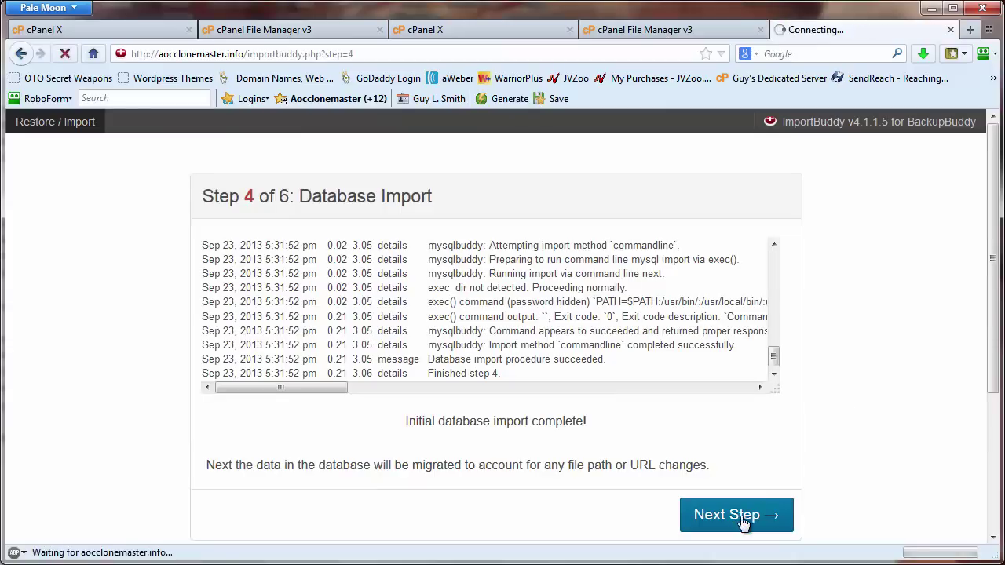
scroll(850, 393, down, 5)
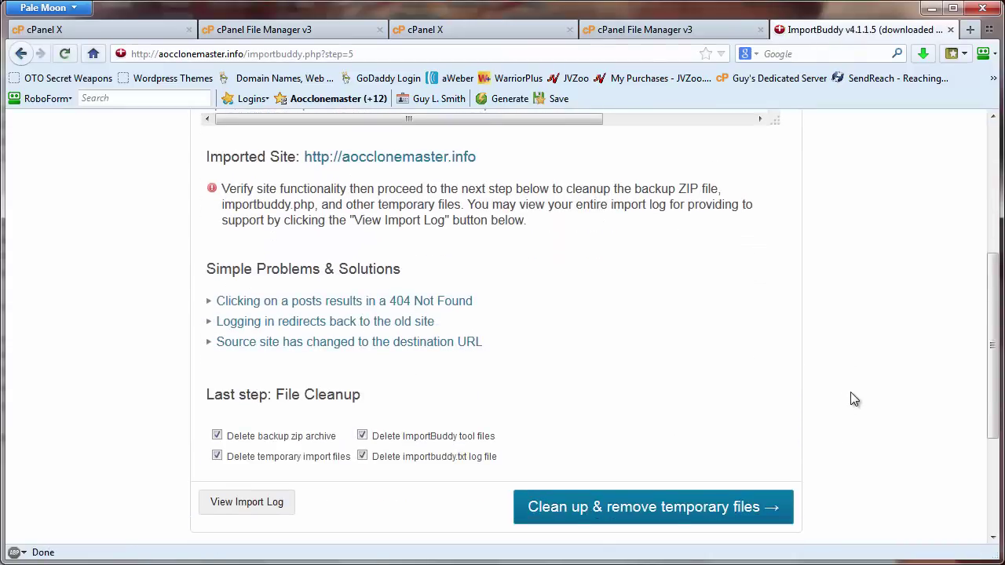
click(673, 508)
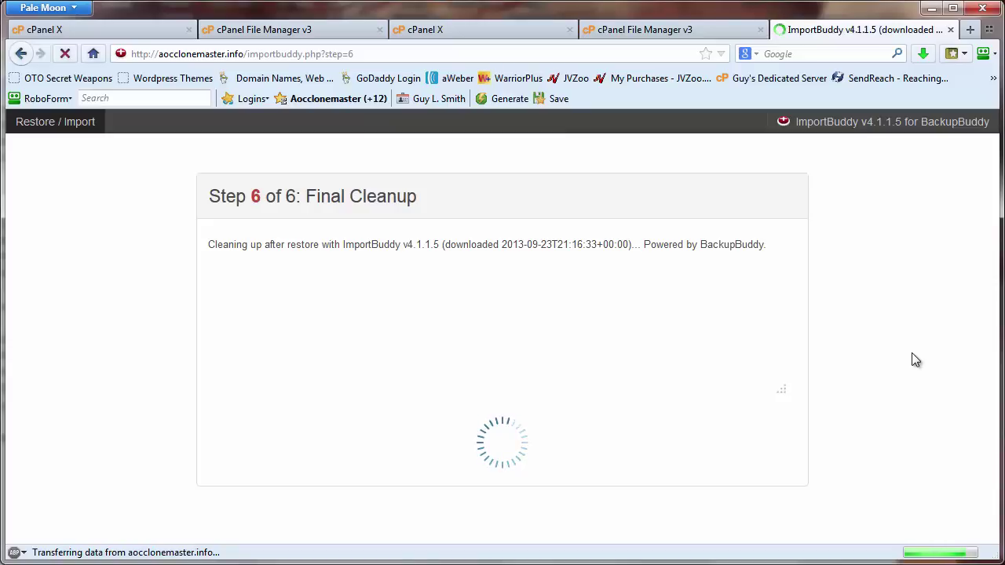
scroll(895, 365, down, 6)
scroll(652, 389, up, 6)
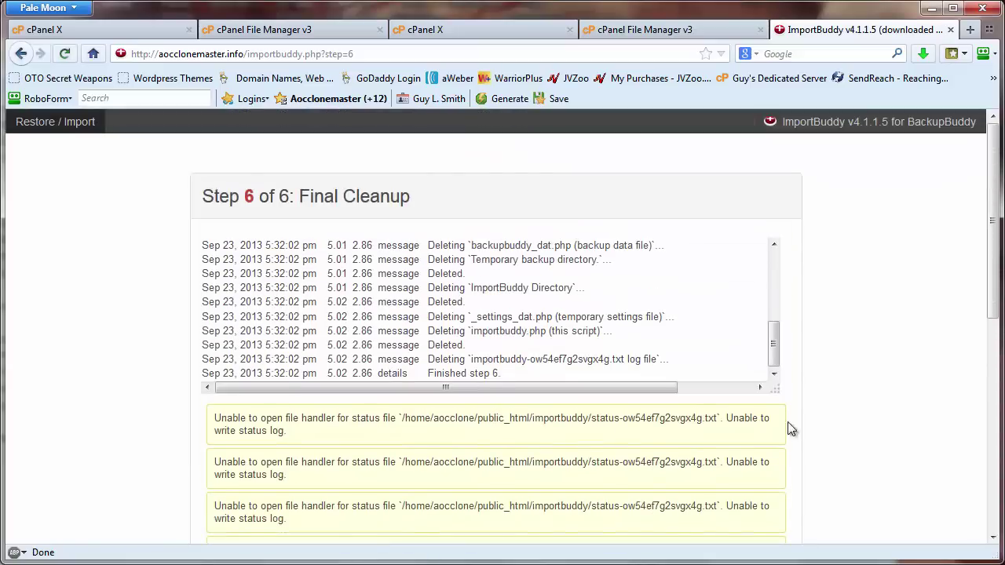
scroll(830, 429, down, 3)
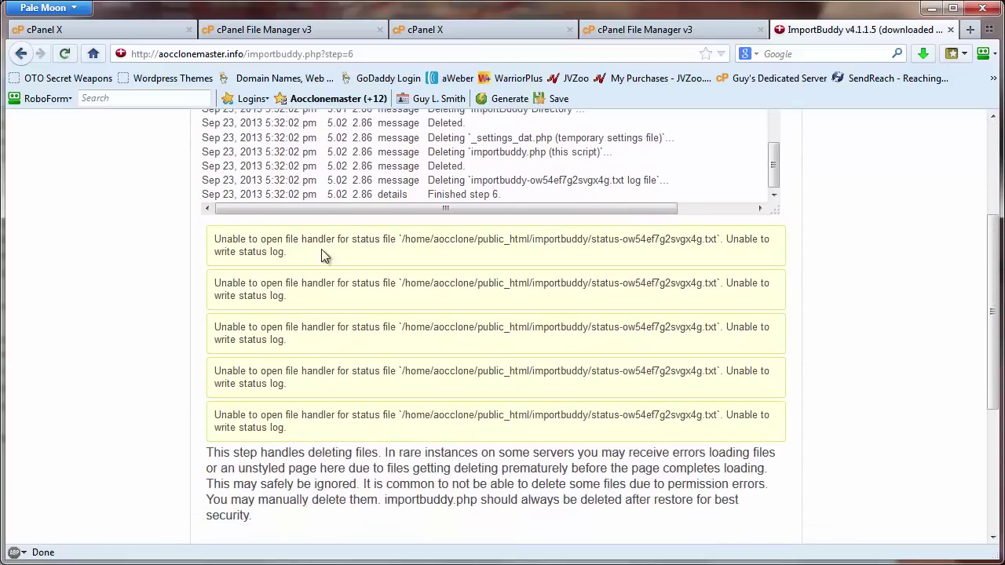
scroll(825, 406, down, 2)
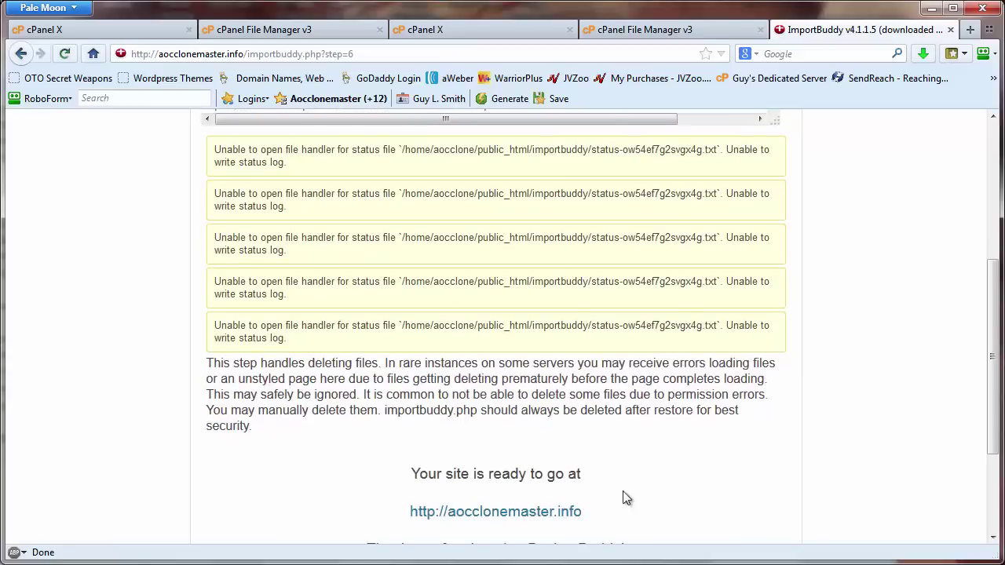
click(550, 512)
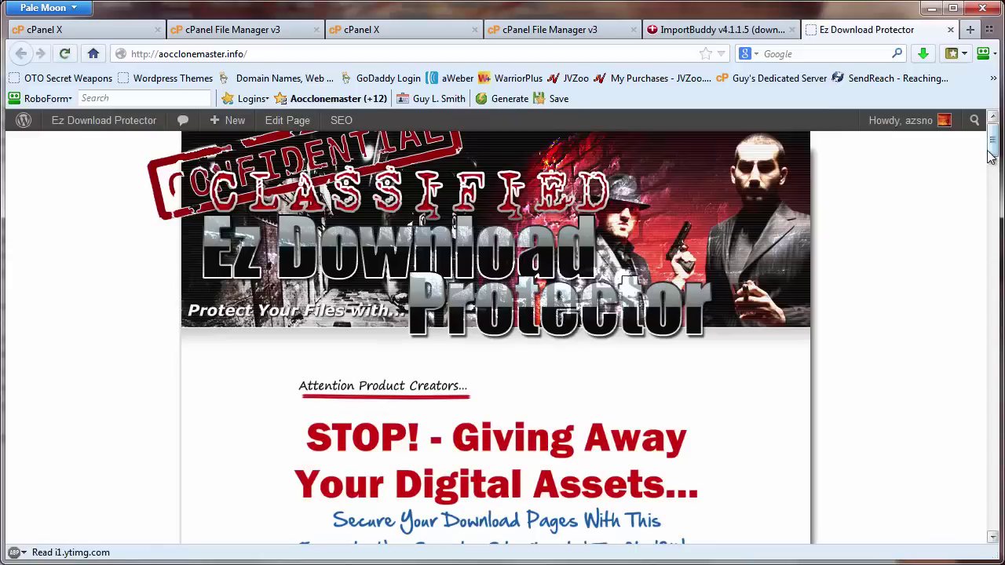
mouse_move(990, 150)
mouse_down()
mouse_move(1000, 250)
mouse_move(987, 530)
mouse_move(991, 142)
mouse_up()
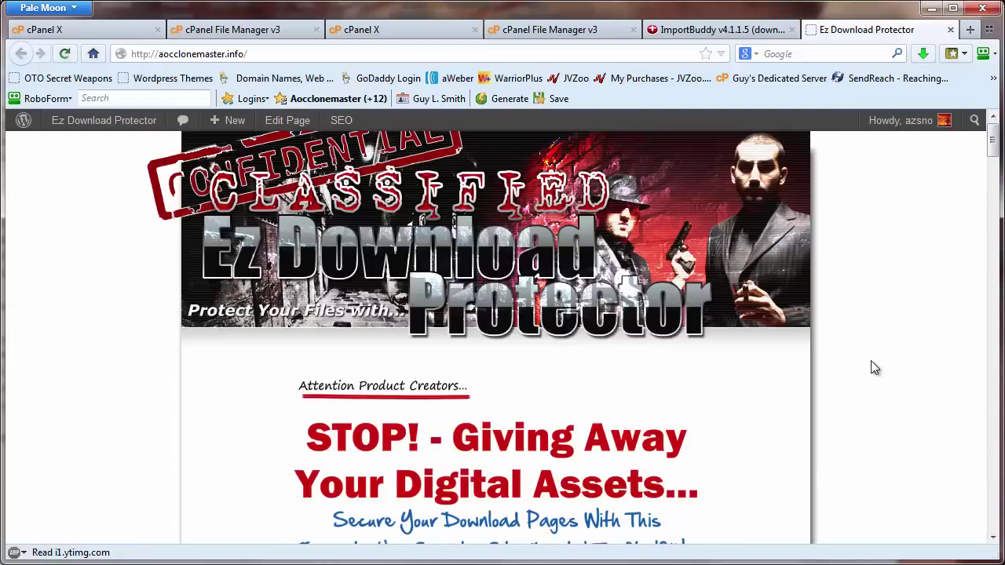